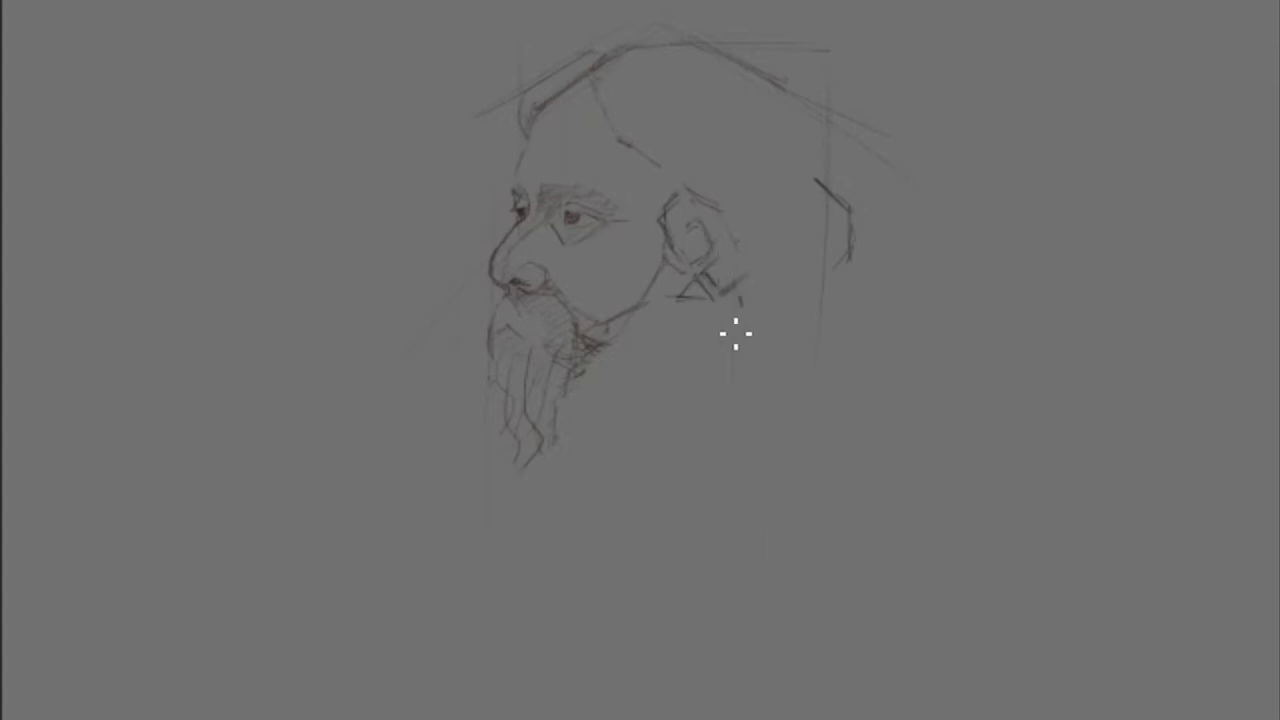
Step: Sketch pencil lines around the ear, the back of the head and neck, and the hair behind the ear
{"action": "left_click_drag", "start_coordinate": [657, 240], "coordinate": [670, 260]}
{"action": "left_click_drag", "start_coordinate": [748, 188], "coordinate": [765, 234]}
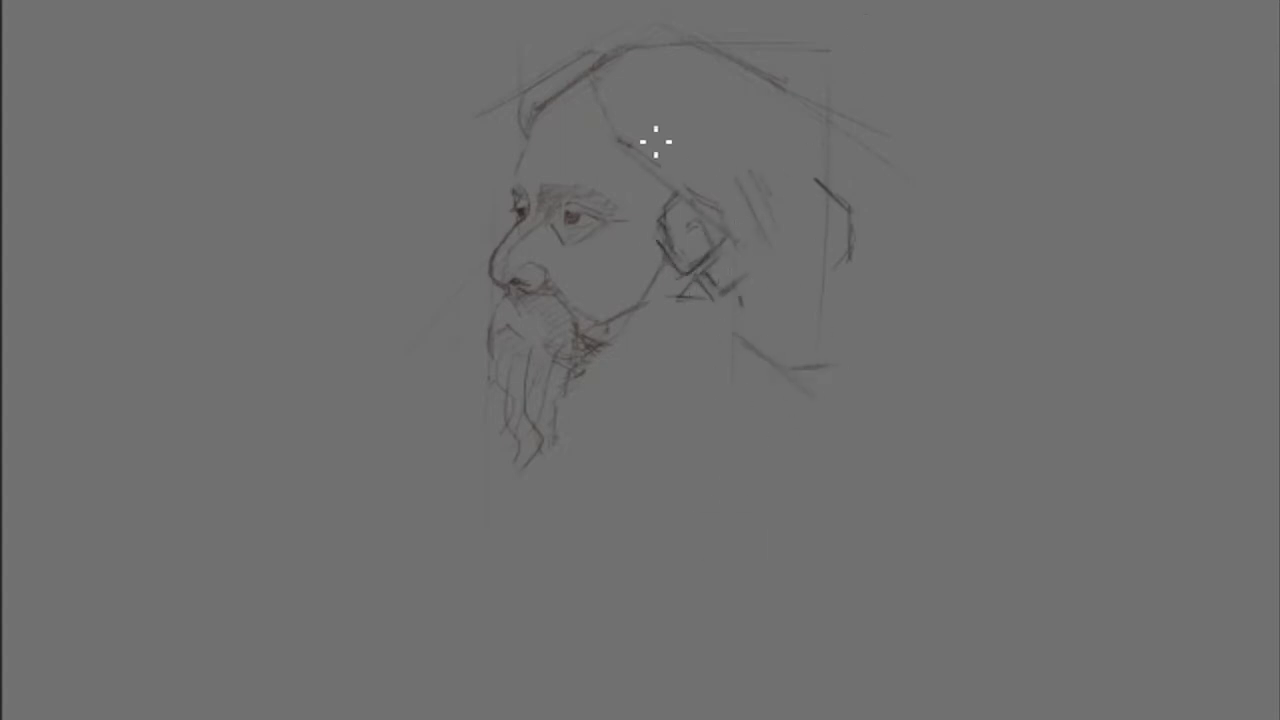
{"action": "mouse_move", "coordinate": [790, 95]}
{"action": "left_mouse_down"}
{"action": "mouse_move", "coordinate": [830, 195]}
{"action": "mouse_move", "coordinate": [836, 330]}
{"action": "left_mouse_up"}
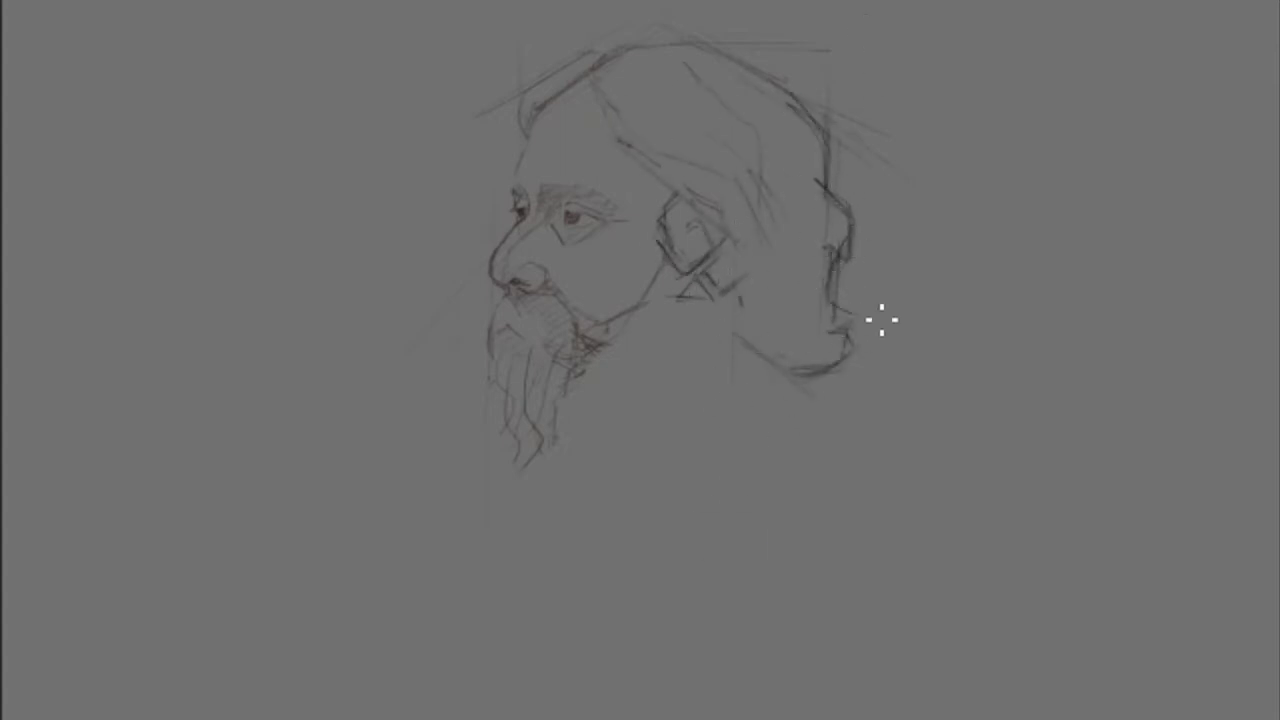
{"action": "left_click_drag", "start_coordinate": [738, 270], "coordinate": [778, 350]}
{"action": "mouse_move", "coordinate": [770, 228]}
{"action": "left_mouse_down"}
{"action": "mouse_move", "coordinate": [794, 299]}
{"action": "mouse_move", "coordinate": [790, 375]}
{"action": "mouse_move", "coordinate": [826, 363]}
{"action": "mouse_move", "coordinate": [700, 251]}
{"action": "mouse_move", "coordinate": [729, 94]}
{"action": "mouse_move", "coordinate": [800, 200]}
{"action": "left_mouse_up"}
Step: Erase stray hair strokes behind the ear, then darken the curls and add upper and lower strands
{"action": "mouse_move", "coordinate": [711, 316]}
{"action": "left_mouse_down"}
{"action": "mouse_move", "coordinate": [757, 297]}
{"action": "mouse_move", "coordinate": [707, 277]}
{"action": "mouse_move", "coordinate": [749, 354]}
{"action": "left_mouse_up"}
{"action": "left_click_drag", "start_coordinate": [737, 289], "coordinate": [760, 400]}
{"action": "left_click_drag", "start_coordinate": [757, 405], "coordinate": [890, 343]}
{"action": "mouse_move", "coordinate": [746, 286]}
{"action": "left_mouse_down"}
{"action": "mouse_move", "coordinate": [791, 360]}
{"action": "mouse_move", "coordinate": [811, 363]}
{"action": "mouse_move", "coordinate": [774, 314]}
{"action": "mouse_move", "coordinate": [784, 215]}
{"action": "left_mouse_up"}
{"action": "mouse_move", "coordinate": [690, 32]}
{"action": "left_mouse_down"}
{"action": "mouse_move", "coordinate": [614, 94]}
{"action": "mouse_move", "coordinate": [632, 157]}
{"action": "left_mouse_up"}
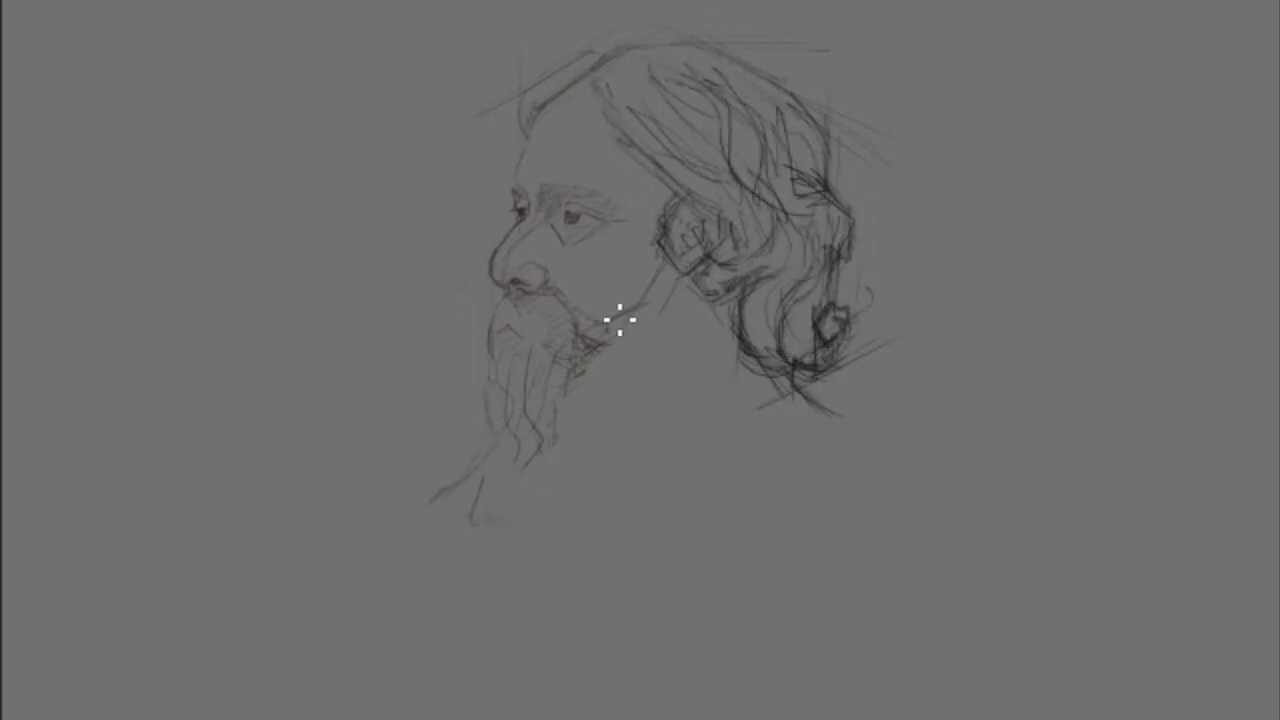
{"action": "left_click_drag", "start_coordinate": [770, 375], "coordinate": [790, 415]}
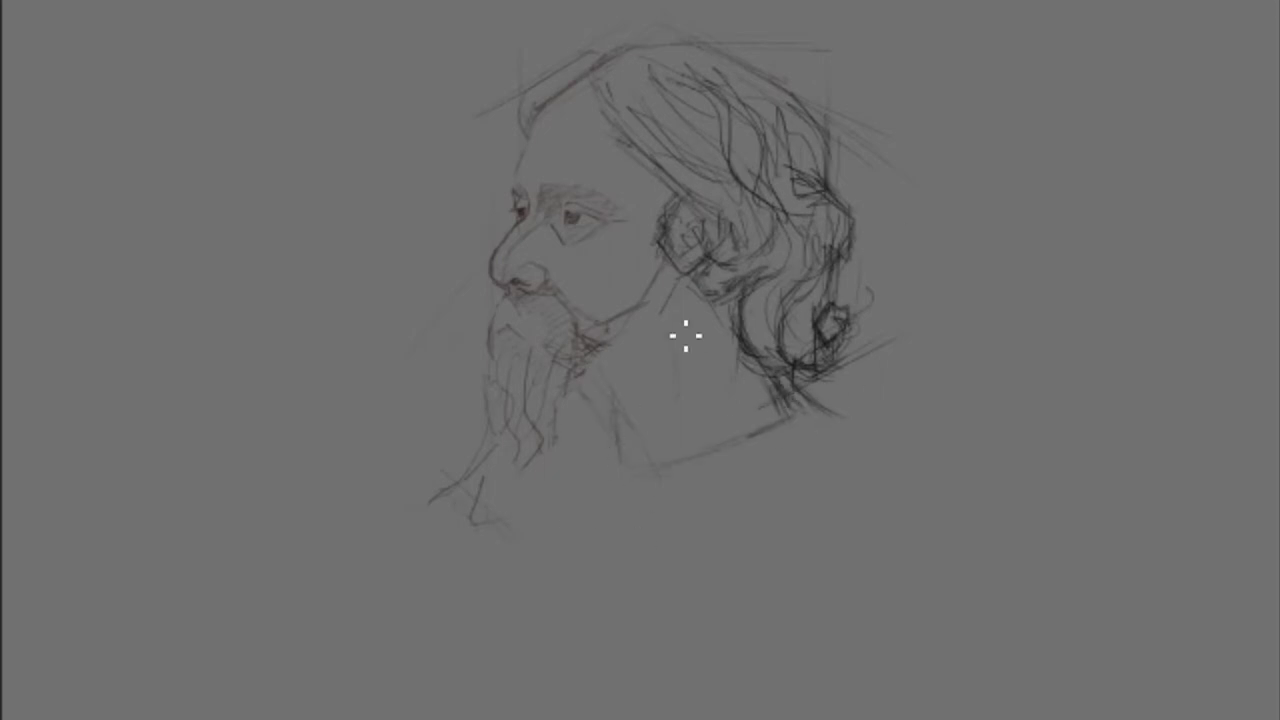
Step: Draw a line below the beard and sketch the front and back shoulder lines
{"action": "left_click_drag", "start_coordinate": [570, 442], "coordinate": [567, 508]}
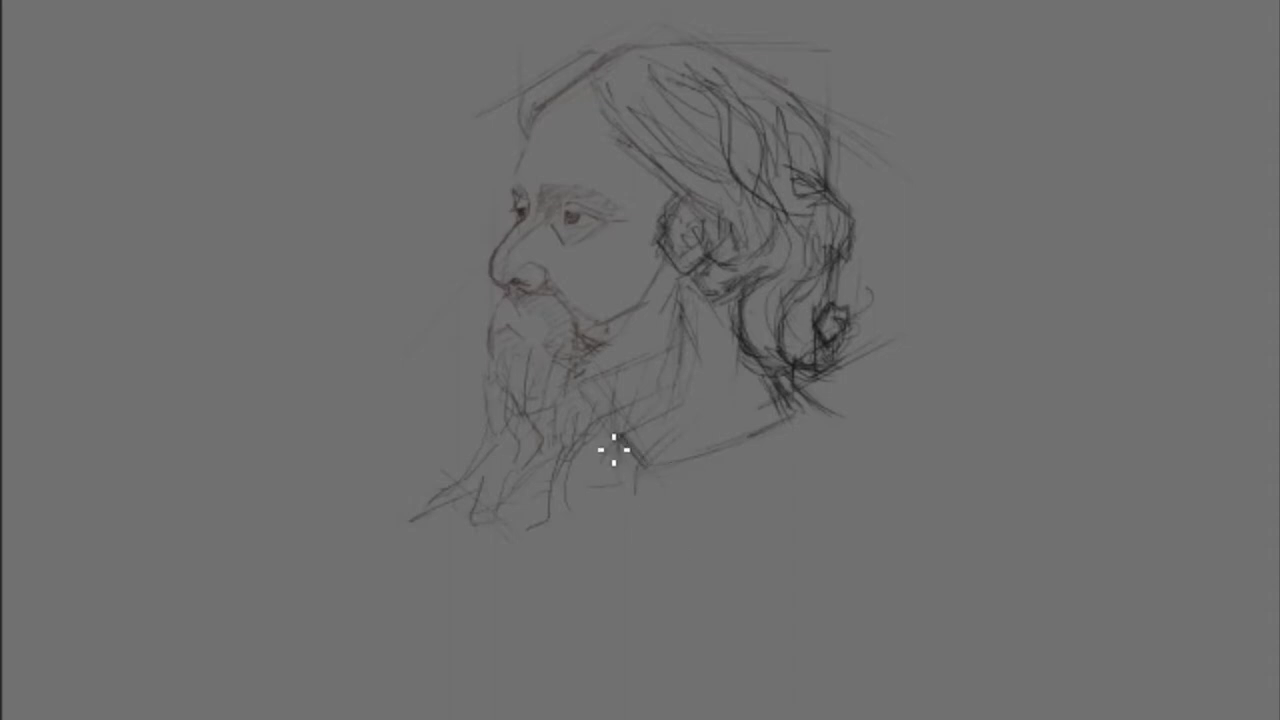
{"action": "mouse_move", "coordinate": [504, 500]}
{"action": "left_mouse_down"}
{"action": "mouse_move", "coordinate": [383, 591]}
{"action": "mouse_move", "coordinate": [320, 700]}
{"action": "left_mouse_up"}
{"action": "left_click_drag", "start_coordinate": [630, 450], "coordinate": [750, 446]}
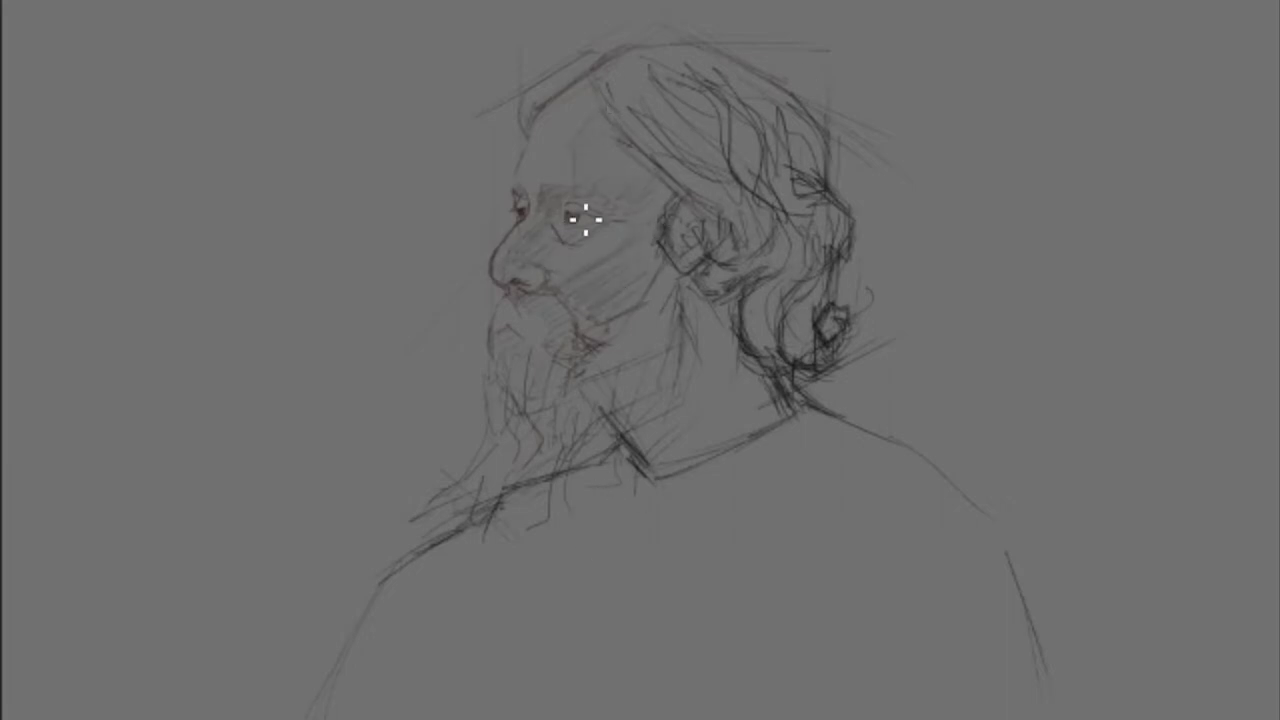
Step: Hatch shading over the beard, cheek and neck, and add strands to the back hair
{"action": "left_click_drag", "start_coordinate": [660, 263], "coordinate": [634, 380]}
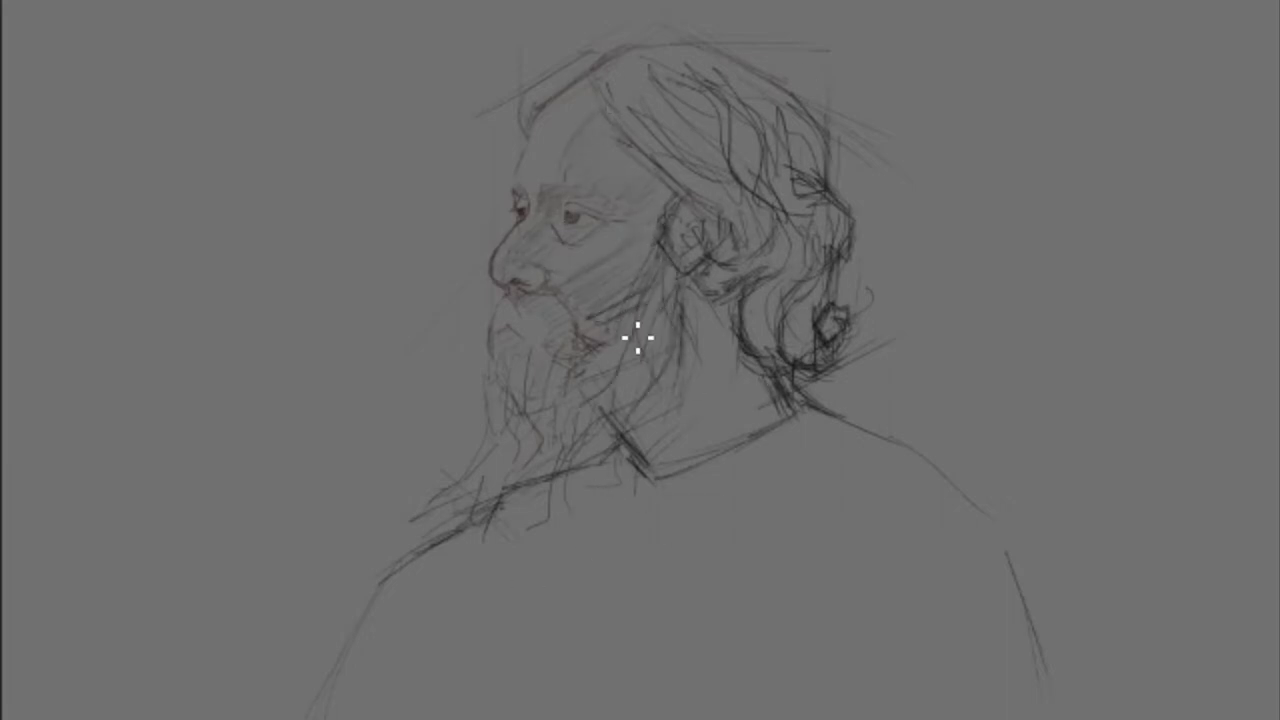
{"action": "left_click_drag", "start_coordinate": [640, 300], "coordinate": [560, 415]}
{"action": "mouse_move", "coordinate": [530, 310]}
{"action": "left_mouse_down"}
{"action": "mouse_move", "coordinate": [540, 414]}
{"action": "mouse_move", "coordinate": [510, 468]}
{"action": "left_mouse_up"}
{"action": "mouse_move", "coordinate": [730, 298]}
{"action": "left_mouse_down"}
{"action": "mouse_move", "coordinate": [720, 362]}
{"action": "mouse_move", "coordinate": [794, 337]}
{"action": "mouse_move", "coordinate": [803, 371]}
{"action": "mouse_move", "coordinate": [789, 320]}
{"action": "mouse_move", "coordinate": [750, 308]}
{"action": "left_mouse_up"}
{"action": "mouse_move", "coordinate": [832, 236]}
{"action": "left_mouse_down"}
{"action": "mouse_move", "coordinate": [806, 200]}
{"action": "mouse_move", "coordinate": [853, 215]}
{"action": "left_mouse_up"}
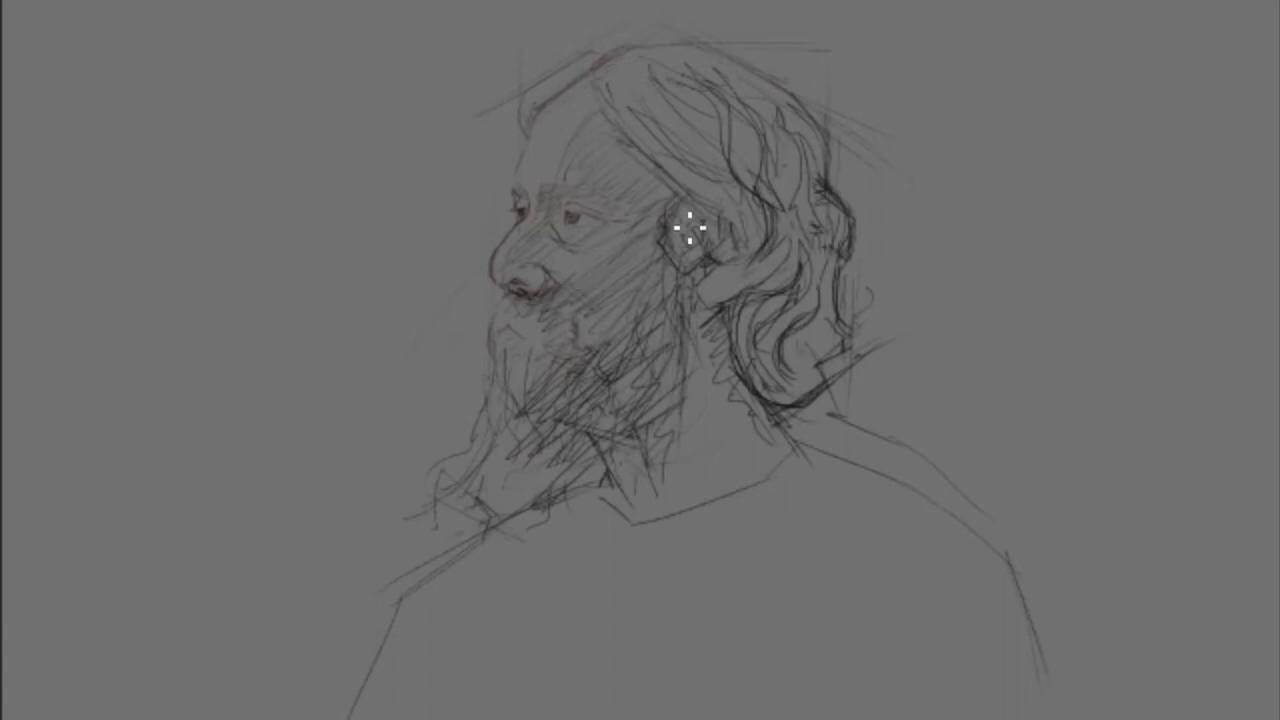
Step: Hatch shading around the eye, cheek and temple, and shade the neck and collar
{"action": "mouse_move", "coordinate": [558, 190]}
{"action": "left_mouse_down"}
{"action": "mouse_move", "coordinate": [543, 206]}
{"action": "mouse_move", "coordinate": [562, 228]}
{"action": "left_mouse_up"}
{"action": "left_click_drag", "start_coordinate": [660, 188], "coordinate": [648, 266]}
{"action": "left_click_drag", "start_coordinate": [604, 150], "coordinate": [662, 200]}
{"action": "left_click_drag", "start_coordinate": [608, 446], "coordinate": [636, 519]}
{"action": "left_click_drag", "start_coordinate": [668, 468], "coordinate": [634, 520]}
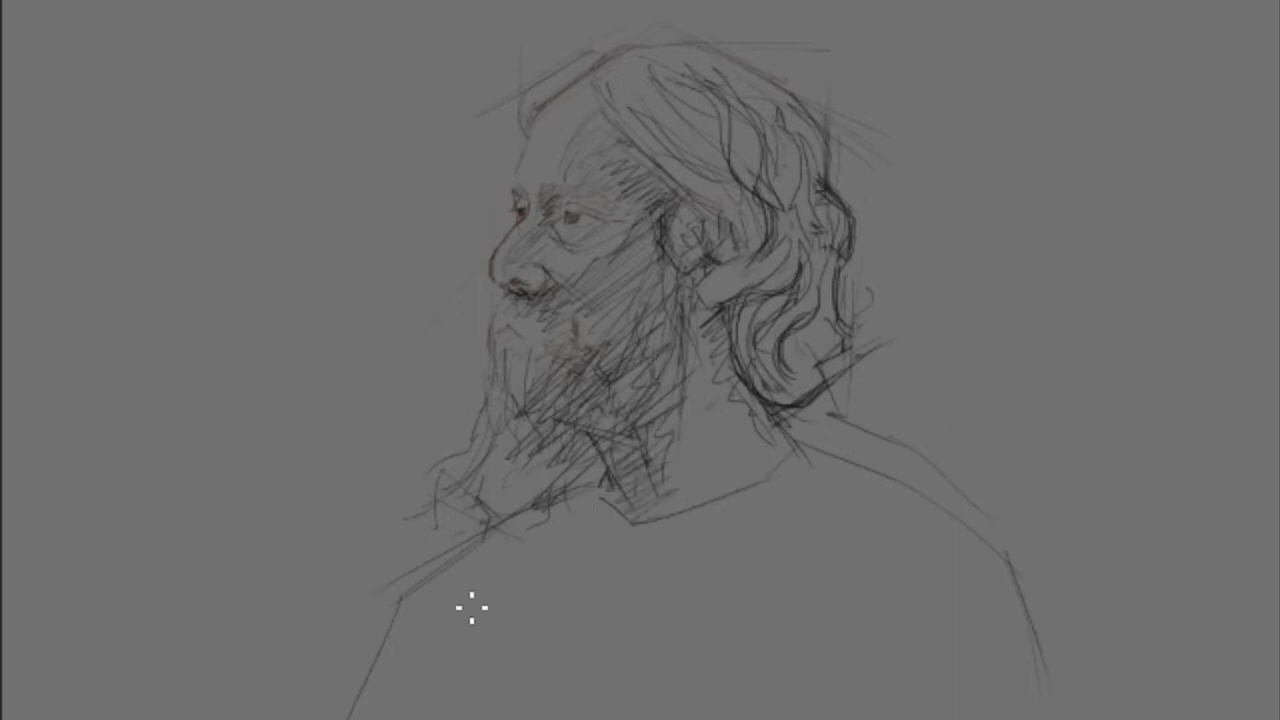
Step: Undo the upper shoulder line and sketch long robe folds down from the shoulder and across the chest
{"action": "key", "text": "ctrl+z"}
{"action": "mouse_move", "coordinate": [897, 487]}
{"action": "left_mouse_down"}
{"action": "mouse_move", "coordinate": [866, 551]}
{"action": "mouse_move", "coordinate": [842, 707]}
{"action": "left_mouse_up"}
{"action": "left_click_drag", "start_coordinate": [620, 715], "coordinate": [726, 588]}
{"action": "left_click_drag", "start_coordinate": [806, 712], "coordinate": [852, 626]}
{"action": "left_click_drag", "start_coordinate": [626, 600], "coordinate": [645, 528]}
{"action": "left_click_drag", "start_coordinate": [622, 545], "coordinate": [634, 538]}
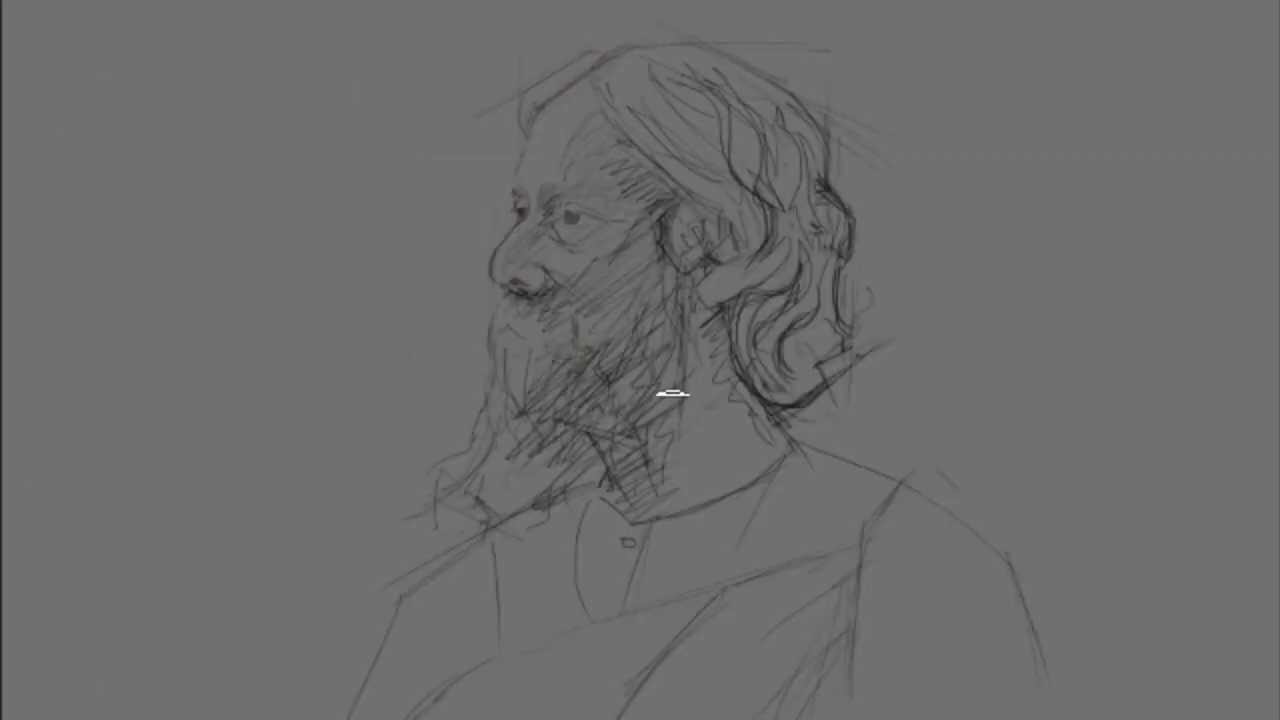
Step: Block in dark tones behind the ear, under the beard and around the eye
{"action": "left_click_drag", "start_coordinate": [731, 332], "coordinate": [805, 400]}
{"action": "left_click_drag", "start_coordinate": [795, 265], "coordinate": [735, 315]}
{"action": "left_click_drag", "start_coordinate": [570, 360], "coordinate": [660, 420]}
Step: Darken the eye socket and the shading between eye and nose
{"action": "left_click_drag", "start_coordinate": [535, 235], "coordinate": [568, 216]}
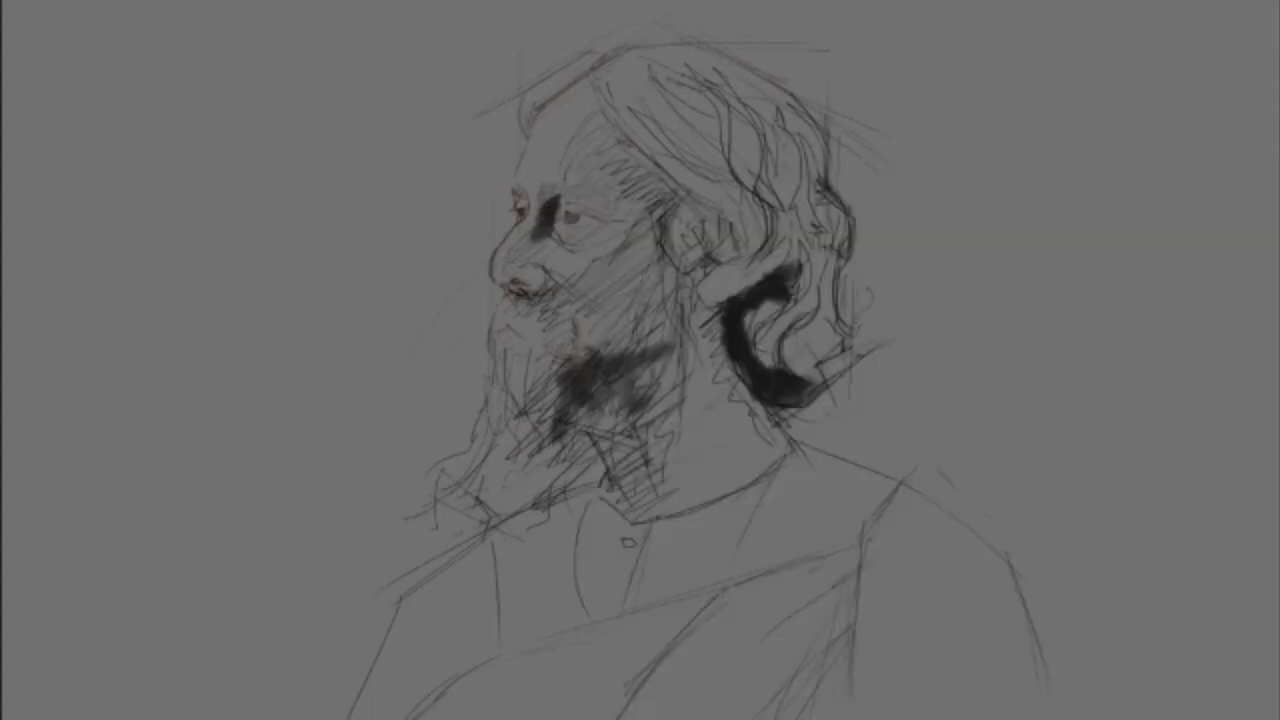
{"action": "key", "text": "ctrl+z"}
{"action": "left_click_drag", "start_coordinate": [555, 240], "coordinate": [559, 196]}
Step: Deepen the dark hair mass behind the ear, fill the curl grey, and add a light highlight inside it
{"action": "mouse_move", "coordinate": [704, 282]}
{"action": "left_mouse_down"}
{"action": "mouse_move", "coordinate": [714, 230]}
{"action": "mouse_move", "coordinate": [730, 224]}
{"action": "left_mouse_up"}
{"action": "left_click_drag", "start_coordinate": [772, 372], "coordinate": [800, 398]}
{"action": "mouse_move", "coordinate": [748, 355]}
{"action": "left_mouse_down"}
{"action": "mouse_move", "coordinate": [782, 290]}
{"action": "mouse_move", "coordinate": [830, 360]}
{"action": "mouse_move", "coordinate": [811, 383]}
{"action": "mouse_move", "coordinate": [820, 300]}
{"action": "mouse_move", "coordinate": [791, 351]}
{"action": "mouse_move", "coordinate": [835, 255]}
{"action": "left_mouse_up"}
{"action": "mouse_move", "coordinate": [810, 128]}
{"action": "left_mouse_down"}
{"action": "mouse_move", "coordinate": [803, 250]}
{"action": "mouse_move", "coordinate": [726, 146]}
{"action": "mouse_move", "coordinate": [726, 9]}
{"action": "mouse_move", "coordinate": [731, 217]}
{"action": "mouse_move", "coordinate": [729, 90]}
{"action": "mouse_move", "coordinate": [630, 70]}
{"action": "left_mouse_up"}
{"action": "mouse_move", "coordinate": [801, 300]}
{"action": "left_mouse_down"}
{"action": "mouse_move", "coordinate": [766, 343]}
{"action": "mouse_move", "coordinate": [790, 310]}
{"action": "left_mouse_up"}
{"action": "mouse_move", "coordinate": [794, 237]}
{"action": "left_mouse_down"}
{"action": "mouse_move", "coordinate": [746, 137]}
{"action": "mouse_move", "coordinate": [714, 209]}
{"action": "mouse_move", "coordinate": [686, 232]}
{"action": "mouse_move", "coordinate": [740, 207]}
{"action": "left_mouse_up"}
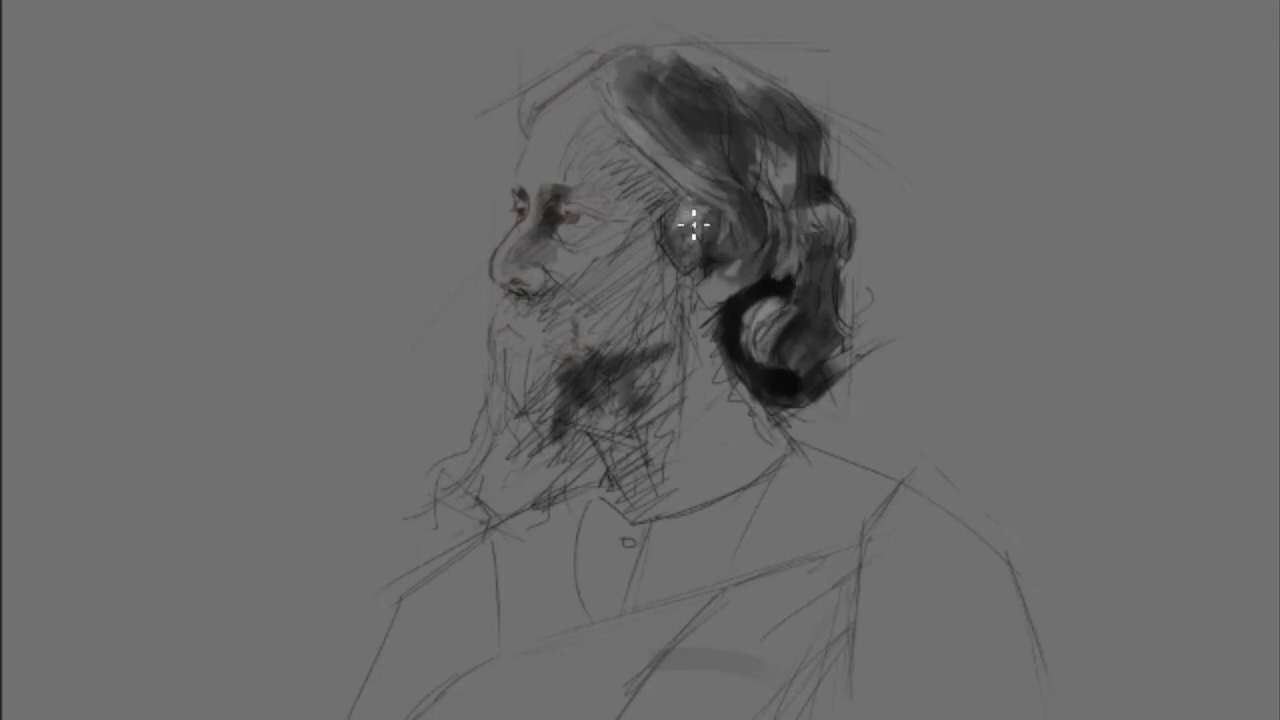
Step: Paint light highlights along the top of the head
{"action": "mouse_move", "coordinate": [525, 95]}
{"action": "left_mouse_down"}
{"action": "mouse_move", "coordinate": [589, 57]}
{"action": "mouse_move", "coordinate": [614, 86]}
{"action": "left_mouse_up"}
{"action": "mouse_move", "coordinate": [680, 48]}
{"action": "left_mouse_down"}
{"action": "mouse_move", "coordinate": [706, 63]}
{"action": "mouse_move", "coordinate": [651, 49]}
{"action": "mouse_move", "coordinate": [668, 53]}
{"action": "left_mouse_up"}
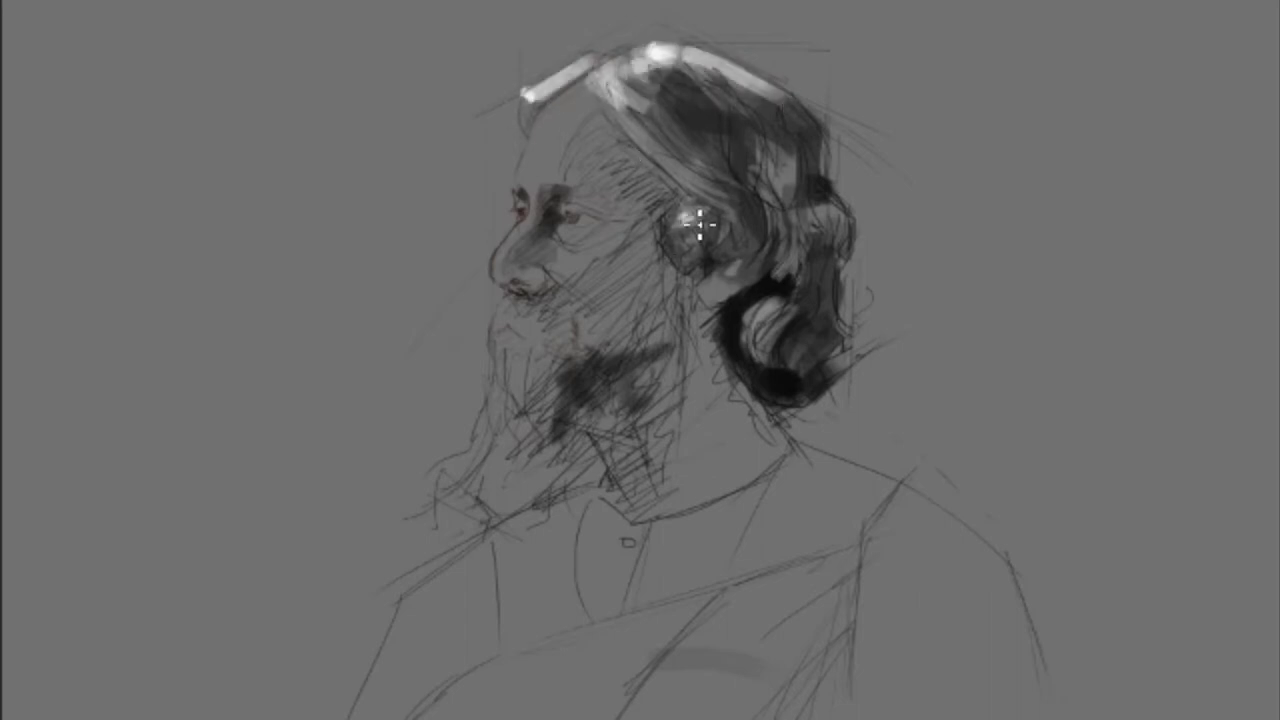
{"action": "key", "text": "ctrl+plus"}
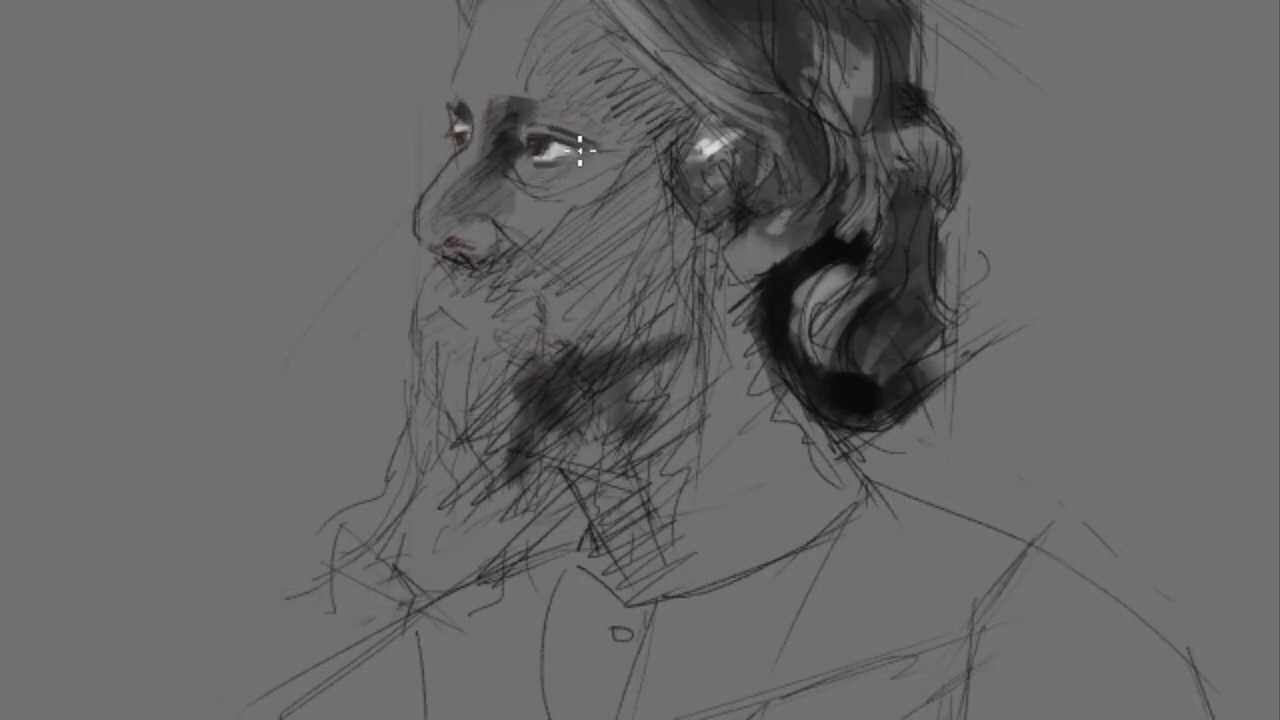
Step: Highlight the upper eyelid and brighten the cheekbone under the eye
{"action": "left_click_drag", "start_coordinate": [534, 136], "coordinate": [562, 130]}
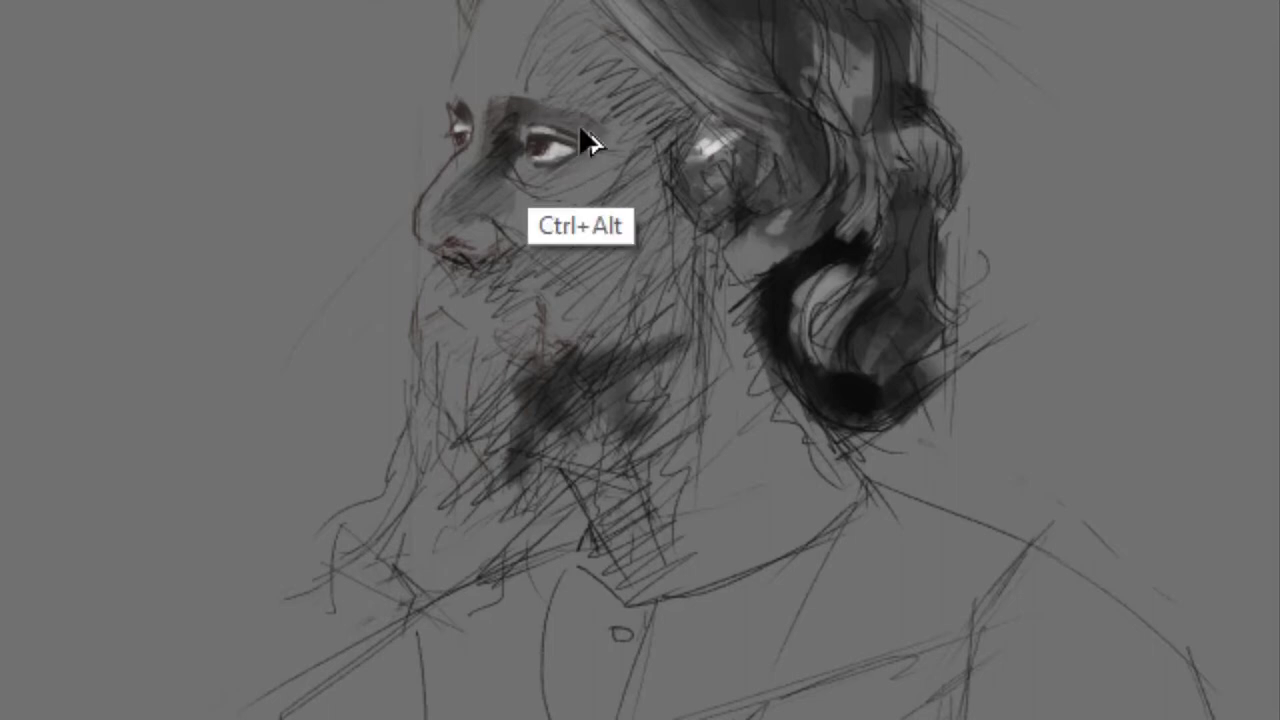
{"action": "mouse_move", "coordinate": [600, 172]}
{"action": "left_mouse_down"}
{"action": "mouse_move", "coordinate": [505, 212]}
{"action": "mouse_move", "coordinate": [494, 237]}
{"action": "left_mouse_up"}
{"action": "left_click_drag", "start_coordinate": [630, 150], "coordinate": [520, 230]}
{"action": "left_click_drag", "start_coordinate": [520, 180], "coordinate": [490, 220]}
{"action": "mouse_move", "coordinate": [590, 160]}
{"action": "left_mouse_down"}
{"action": "mouse_move", "coordinate": [530, 150]}
{"action": "mouse_move", "coordinate": [605, 151]}
{"action": "mouse_move", "coordinate": [634, 125]}
{"action": "mouse_move", "coordinate": [606, 52]}
{"action": "mouse_move", "coordinate": [666, 234]}
{"action": "mouse_move", "coordinate": [531, 229]}
{"action": "left_mouse_up"}
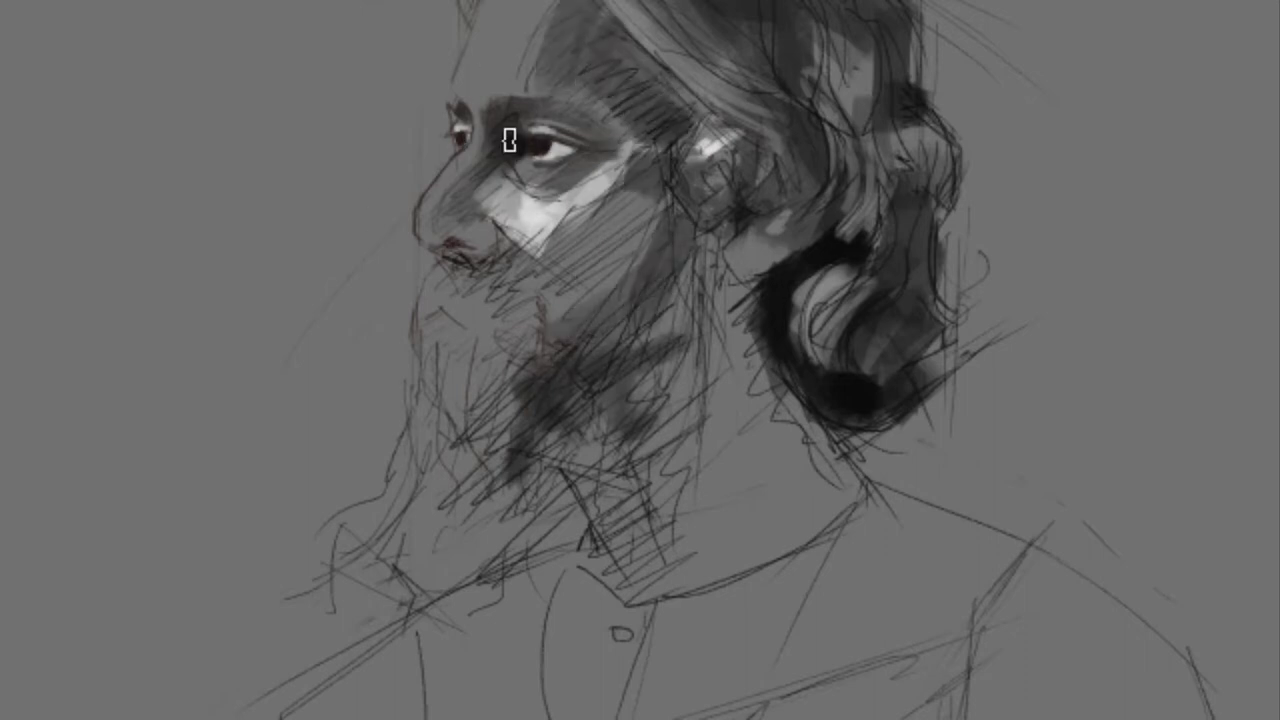
Step: Paint a white highlight down the nose and forehead, then hatch dark strokes over the hairline
{"action": "key", "text": "alt"}
{"action": "left_click_drag", "start_coordinate": [440, 215], "coordinate": [503, 6]}
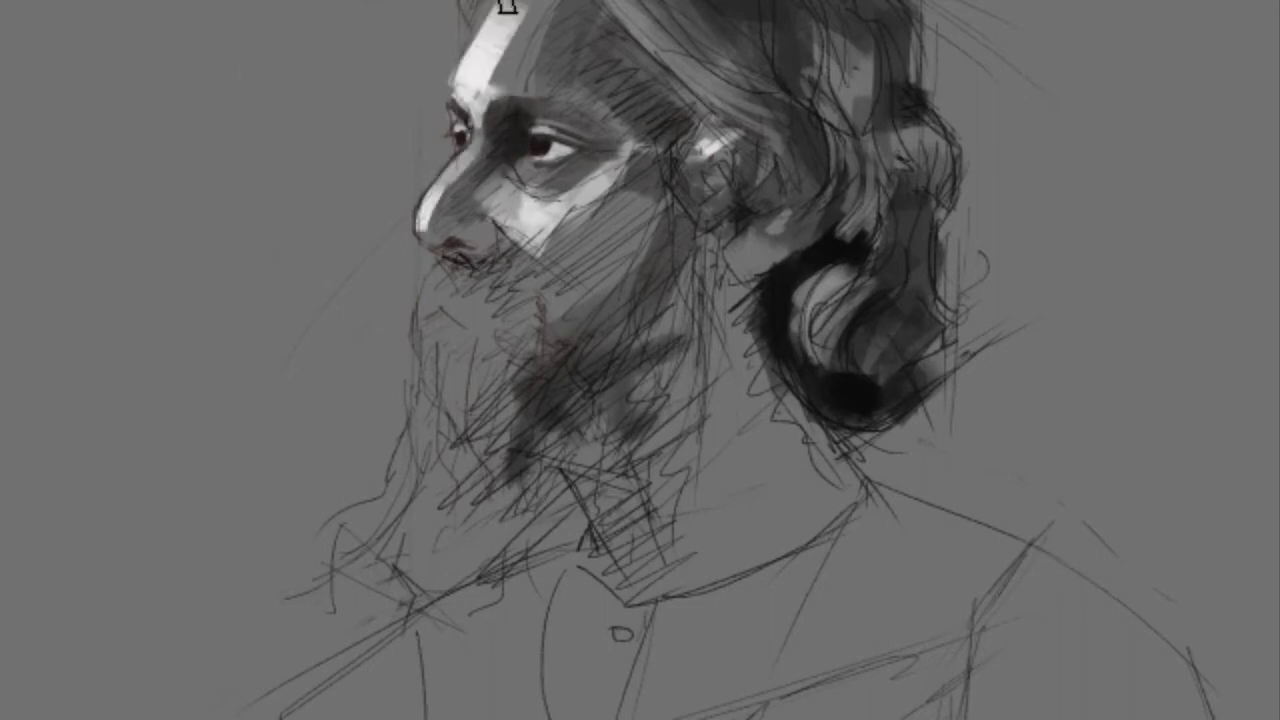
{"action": "scroll", "coordinate": [616, 221], "scroll_direction": "down", "scroll_amount": 2}
{"action": "left_click_drag", "start_coordinate": [640, 235], "coordinate": [565, 175]}
{"action": "left_click_drag", "start_coordinate": [590, 105], "coordinate": [560, 180]}
{"action": "mouse_move", "coordinate": [545, 120]}
{"action": "left_mouse_down"}
{"action": "mouse_move", "coordinate": [590, 200]}
{"action": "mouse_move", "coordinate": [630, 85]}
{"action": "left_mouse_up"}
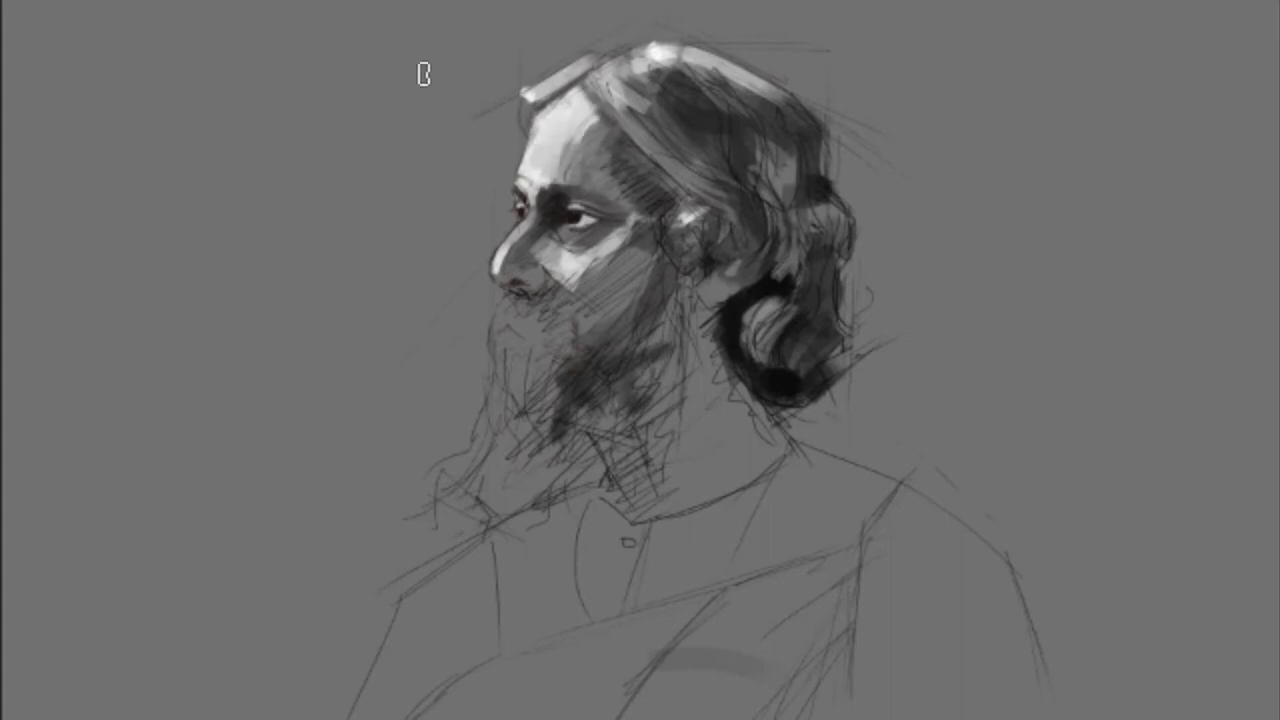
Step: Darken around the ear and hair bun, then sample a tone and lighten the upper hair
{"action": "key", "text": "ctrl+alt"}
{"action": "key", "text": "alt"}
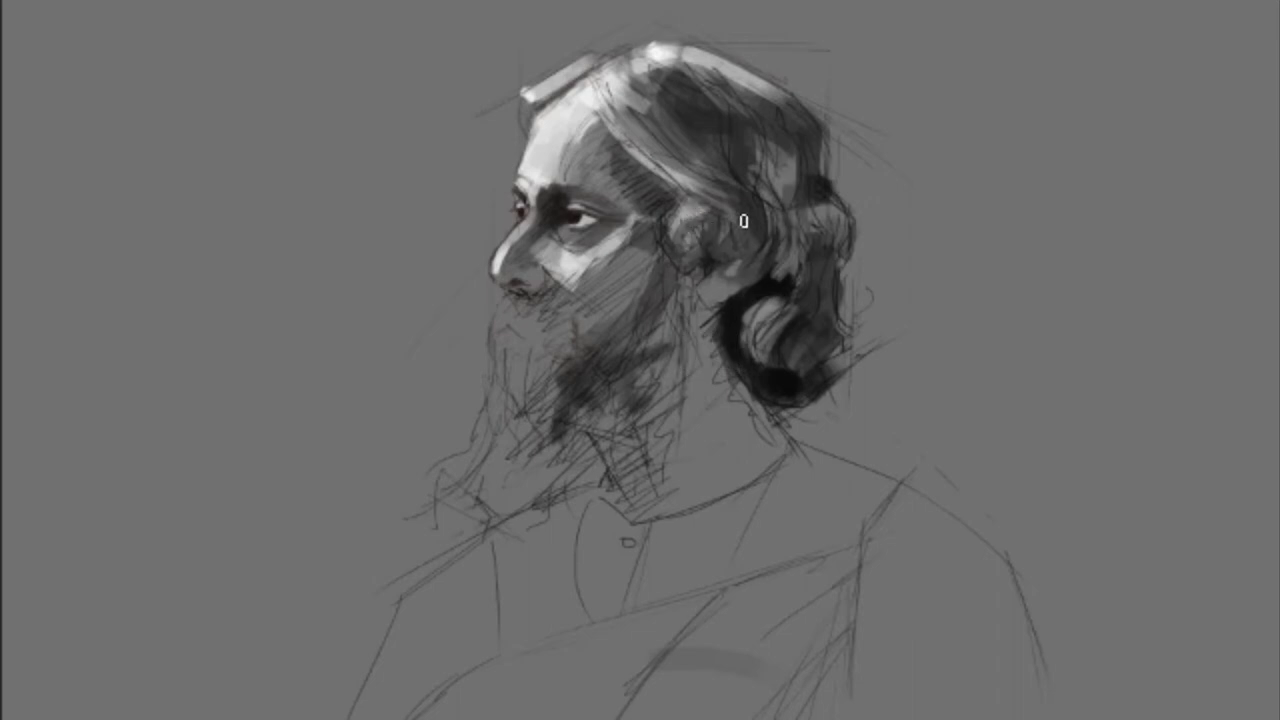
{"action": "mouse_move", "coordinate": [700, 330]}
{"action": "left_mouse_down"}
{"action": "mouse_move", "coordinate": [688, 280]}
{"action": "mouse_move", "coordinate": [700, 248]}
{"action": "mouse_move", "coordinate": [706, 300]}
{"action": "mouse_move", "coordinate": [771, 366]}
{"action": "mouse_move", "coordinate": [751, 294]}
{"action": "mouse_move", "coordinate": [814, 230]}
{"action": "mouse_move", "coordinate": [800, 235]}
{"action": "mouse_move", "coordinate": [748, 100]}
{"action": "mouse_move", "coordinate": [700, 190]}
{"action": "left_mouse_up"}
{"action": "key", "text": "alt"}
{"action": "key", "text": "alt"}
{"action": "left_click", "coordinate": [785, 178], "text": "alt"}
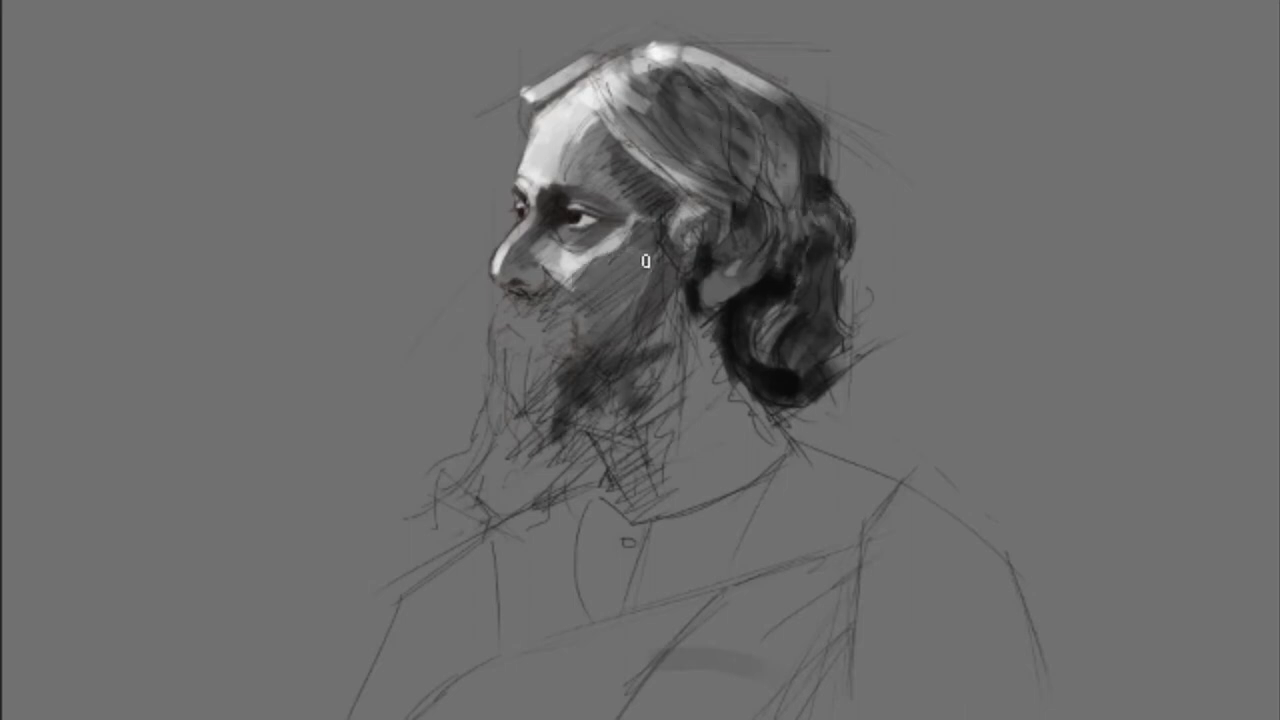
Step: Paint the beard light grey-white, shade its right side, and darken the mustache and mouth
{"action": "mouse_move", "coordinate": [484, 333]}
{"action": "left_mouse_down"}
{"action": "mouse_move", "coordinate": [506, 350]}
{"action": "mouse_move", "coordinate": [492, 448]}
{"action": "mouse_move", "coordinate": [420, 482]}
{"action": "left_mouse_up"}
{"action": "left_click_drag", "start_coordinate": [566, 377], "coordinate": [583, 380]}
{"action": "mouse_move", "coordinate": [535, 305]}
{"action": "left_mouse_down"}
{"action": "mouse_move", "coordinate": [548, 292]}
{"action": "mouse_move", "coordinate": [512, 281]}
{"action": "left_mouse_up"}
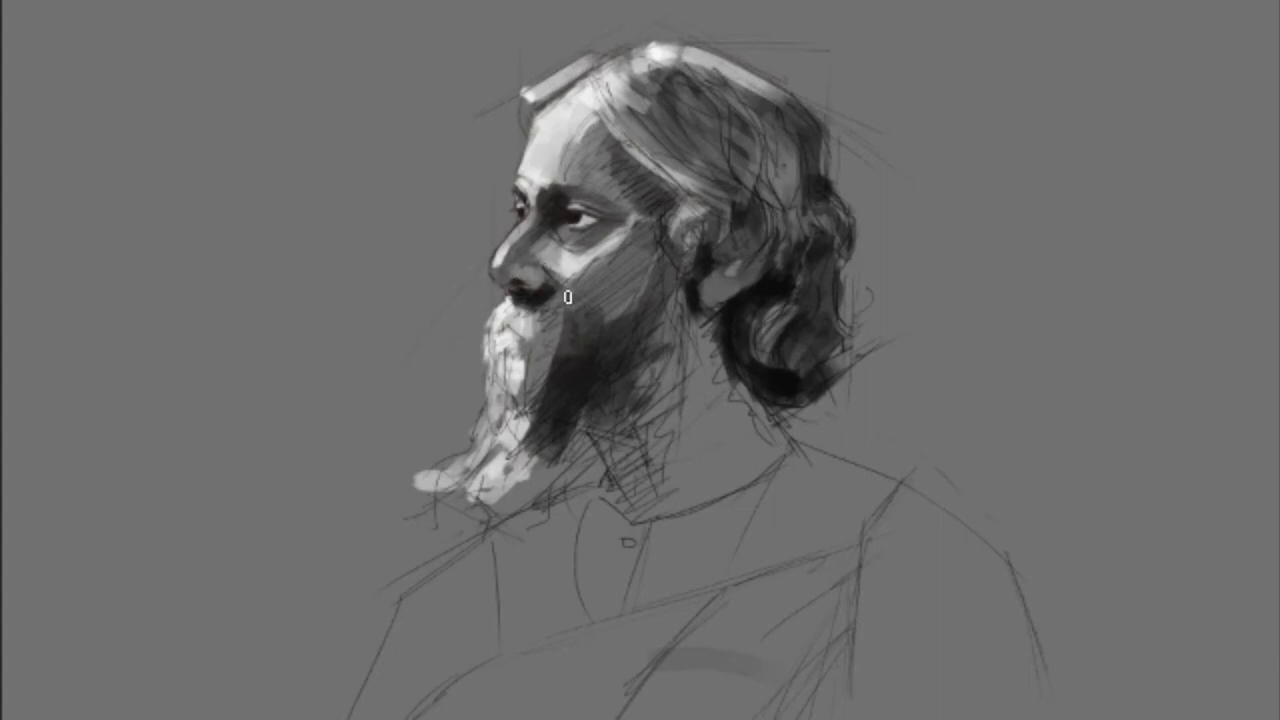
{"action": "key", "text": "ctrl+alt"}
{"action": "key", "text": "ctrl+plus"}
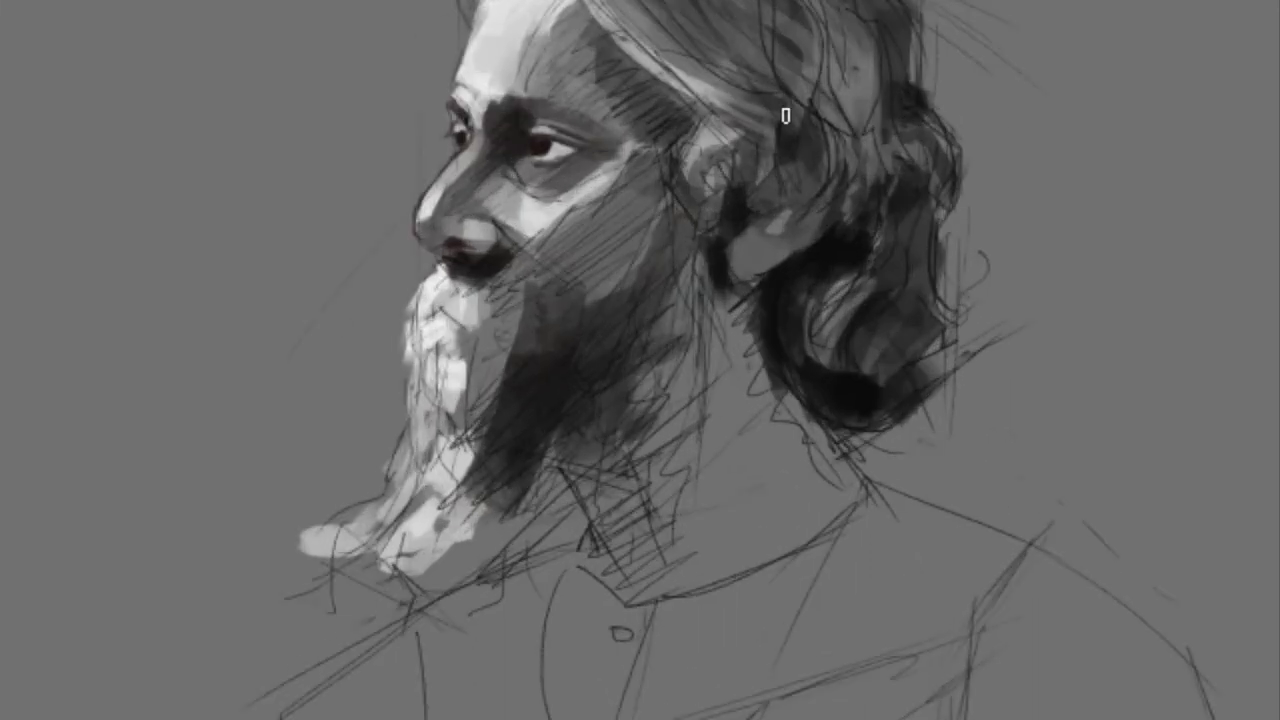
{"action": "key", "text": "ctrl+minus"}
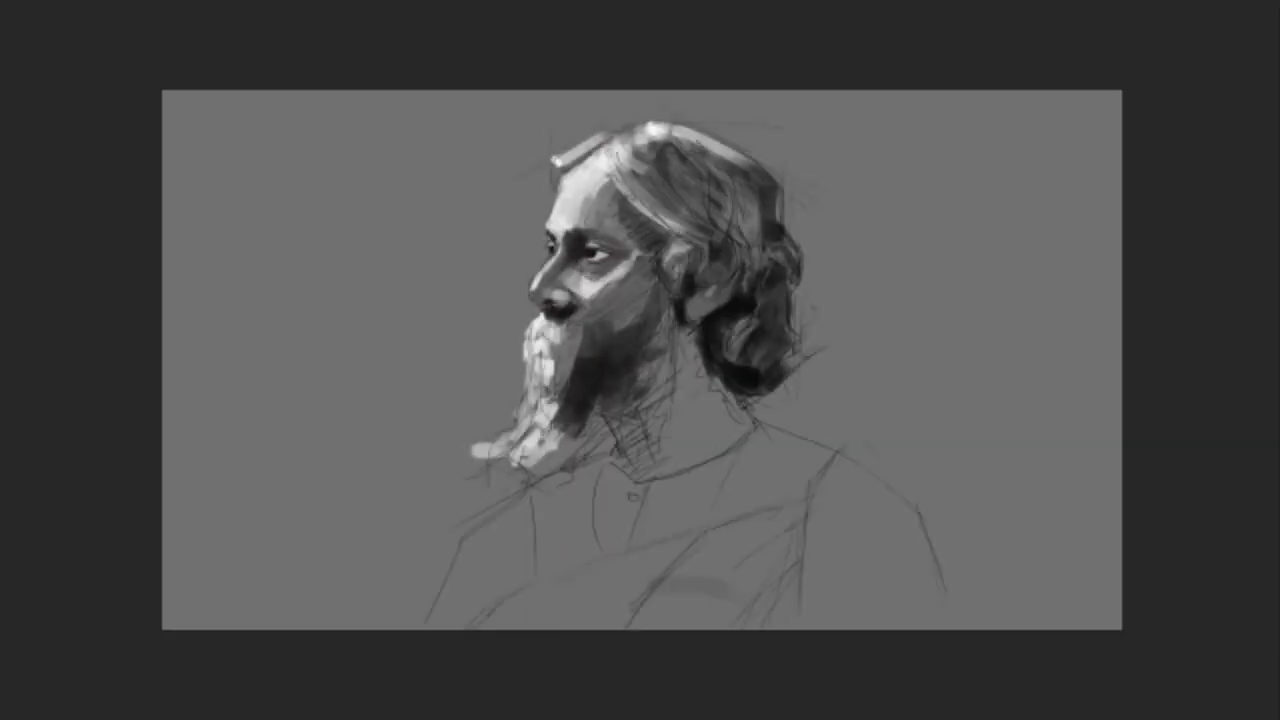
Step: Lighten the top of the hair, texture the white beard, and shade the neck and throat
{"action": "left_click_drag", "start_coordinate": [605, 135], "coordinate": [636, 128]}
{"action": "mouse_move", "coordinate": [574, 332]}
{"action": "left_mouse_down"}
{"action": "mouse_move", "coordinate": [583, 315]}
{"action": "mouse_move", "coordinate": [571, 443]}
{"action": "mouse_move", "coordinate": [580, 337]}
{"action": "mouse_move", "coordinate": [709, 409]}
{"action": "mouse_move", "coordinate": [714, 349]}
{"action": "mouse_move", "coordinate": [651, 451]}
{"action": "mouse_move", "coordinate": [612, 470]}
{"action": "left_mouse_up"}
{"action": "mouse_move", "coordinate": [650, 380]}
{"action": "left_mouse_down"}
{"action": "mouse_move", "coordinate": [674, 417]}
{"action": "mouse_move", "coordinate": [734, 431]}
{"action": "left_mouse_up"}
{"action": "left_click_drag", "start_coordinate": [700, 350], "coordinate": [705, 430]}
{"action": "left_click_drag", "start_coordinate": [680, 330], "coordinate": [620, 300]}
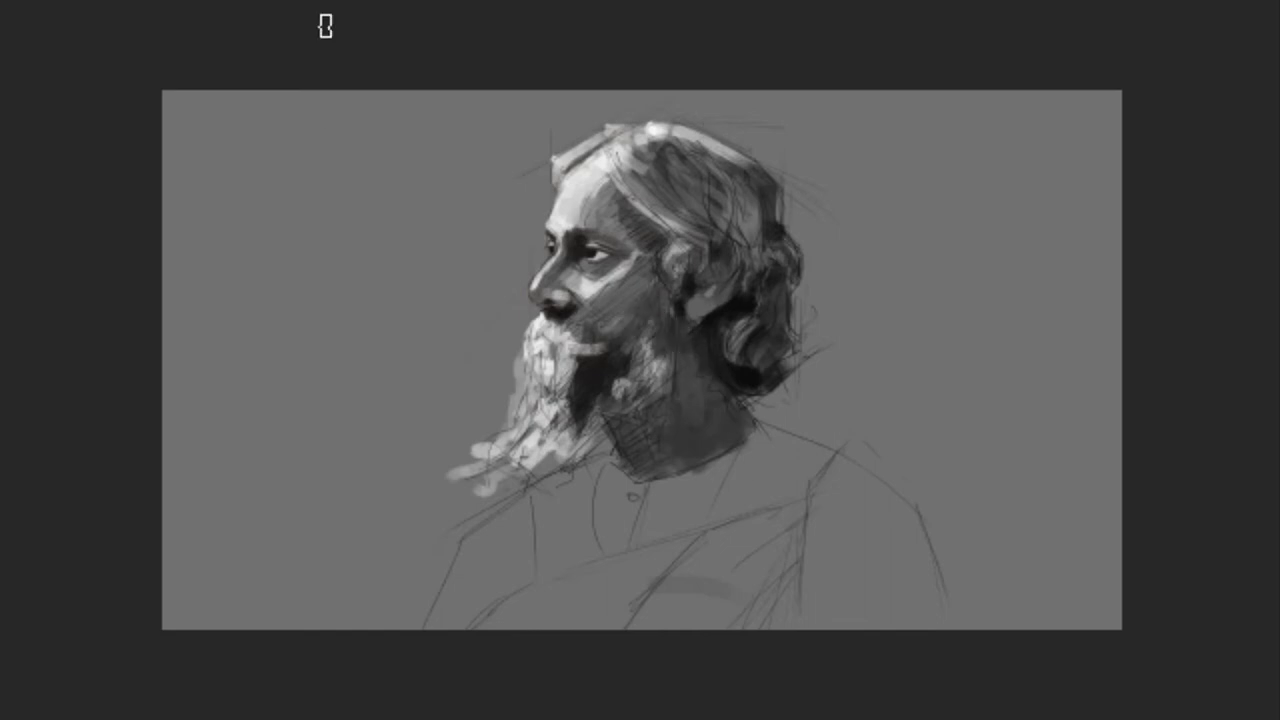
Step: Paint the white robe over chest and shoulders, tone down the chest, and add a dark fold
{"action": "mouse_move", "coordinate": [525, 525]}
{"action": "left_mouse_down"}
{"action": "mouse_move", "coordinate": [551, 491]}
{"action": "mouse_move", "coordinate": [517, 531]}
{"action": "left_mouse_up"}
{"action": "left_click_drag", "start_coordinate": [440, 620], "coordinate": [666, 543]}
{"action": "mouse_move", "coordinate": [830, 465]}
{"action": "left_mouse_down"}
{"action": "mouse_move", "coordinate": [841, 573]}
{"action": "mouse_move", "coordinate": [940, 625]}
{"action": "left_mouse_up"}
{"action": "mouse_move", "coordinate": [800, 450]}
{"action": "left_mouse_down"}
{"action": "mouse_move", "coordinate": [626, 511]}
{"action": "mouse_move", "coordinate": [783, 523]}
{"action": "mouse_move", "coordinate": [640, 600]}
{"action": "left_mouse_up"}
{"action": "mouse_move", "coordinate": [600, 490]}
{"action": "left_mouse_down"}
{"action": "mouse_move", "coordinate": [649, 531]}
{"action": "mouse_move", "coordinate": [729, 500]}
{"action": "mouse_move", "coordinate": [750, 580]}
{"action": "left_mouse_up"}
{"action": "left_click_drag", "start_coordinate": [742, 466], "coordinate": [708, 522]}
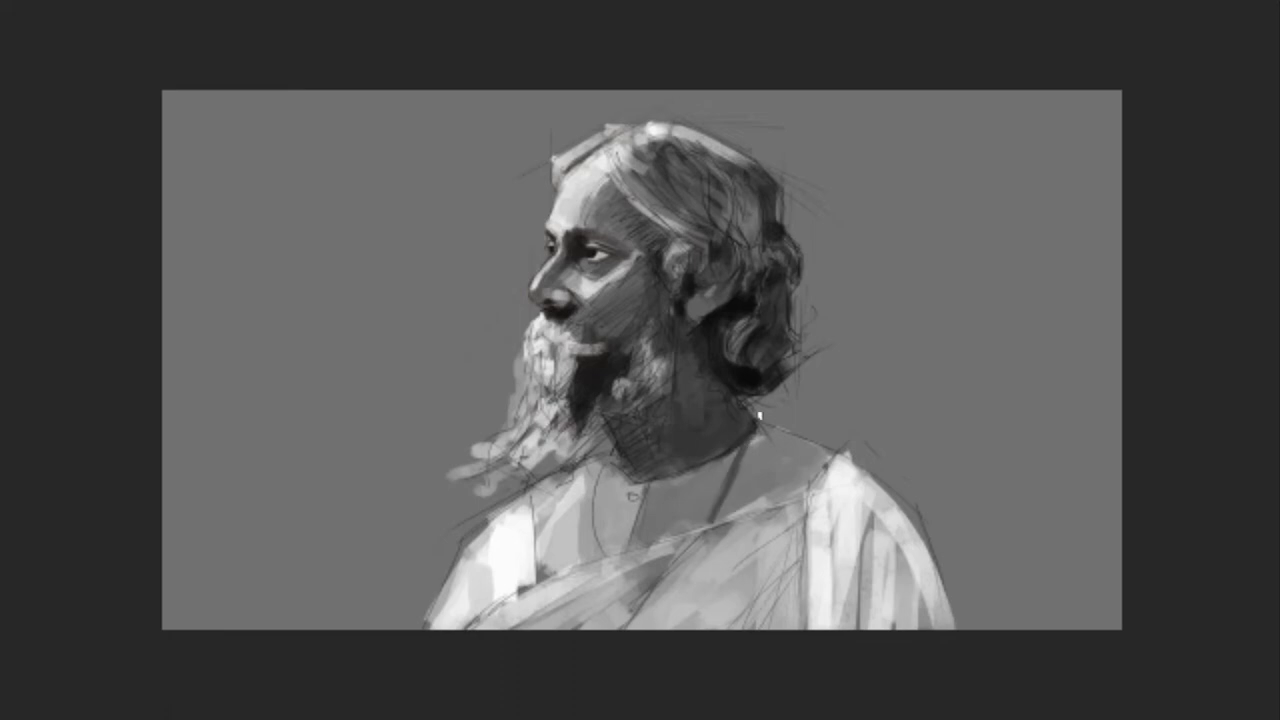
Step: Sample a neck tone and paint dark diagonal folds across the shawl and shoulder
{"action": "left_click", "coordinate": [770, 400], "text": "alt"}
{"action": "left_click", "coordinate": [709, 363], "text": "alt"}
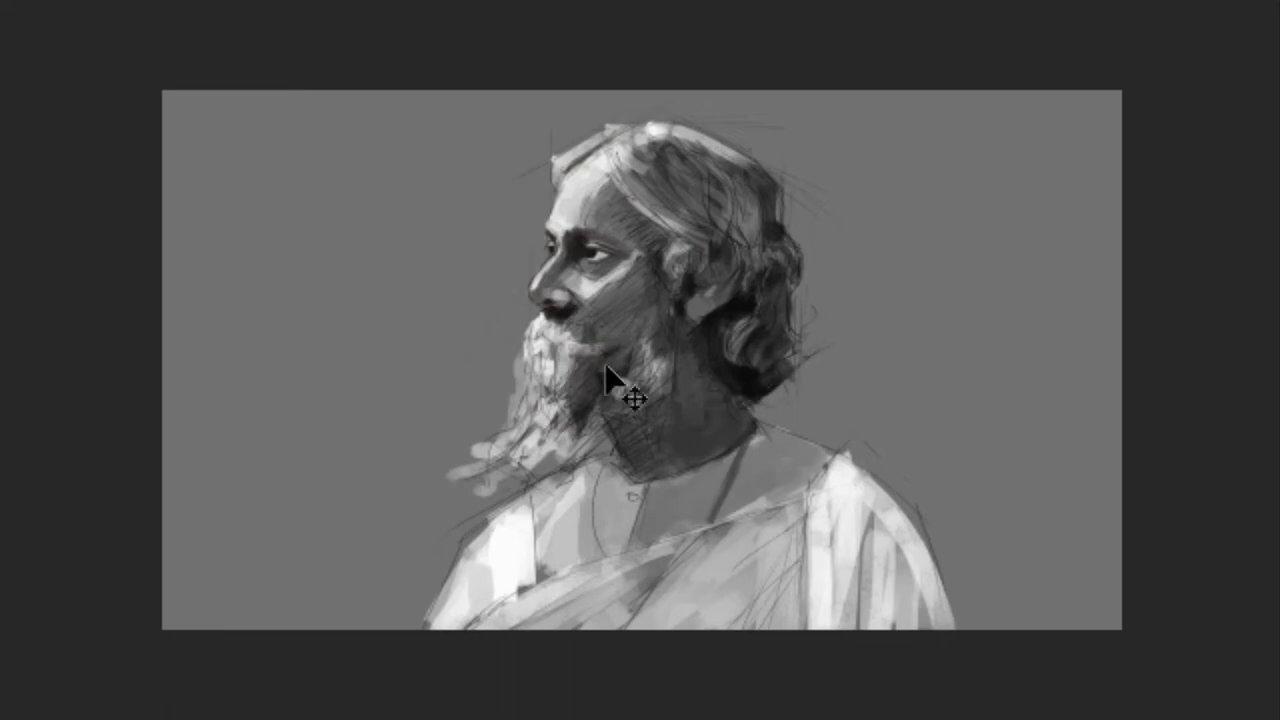
{"action": "left_click_drag", "start_coordinate": [395, 600], "coordinate": [558, 466]}
{"action": "left_click_drag", "start_coordinate": [580, 625], "coordinate": [708, 528]}
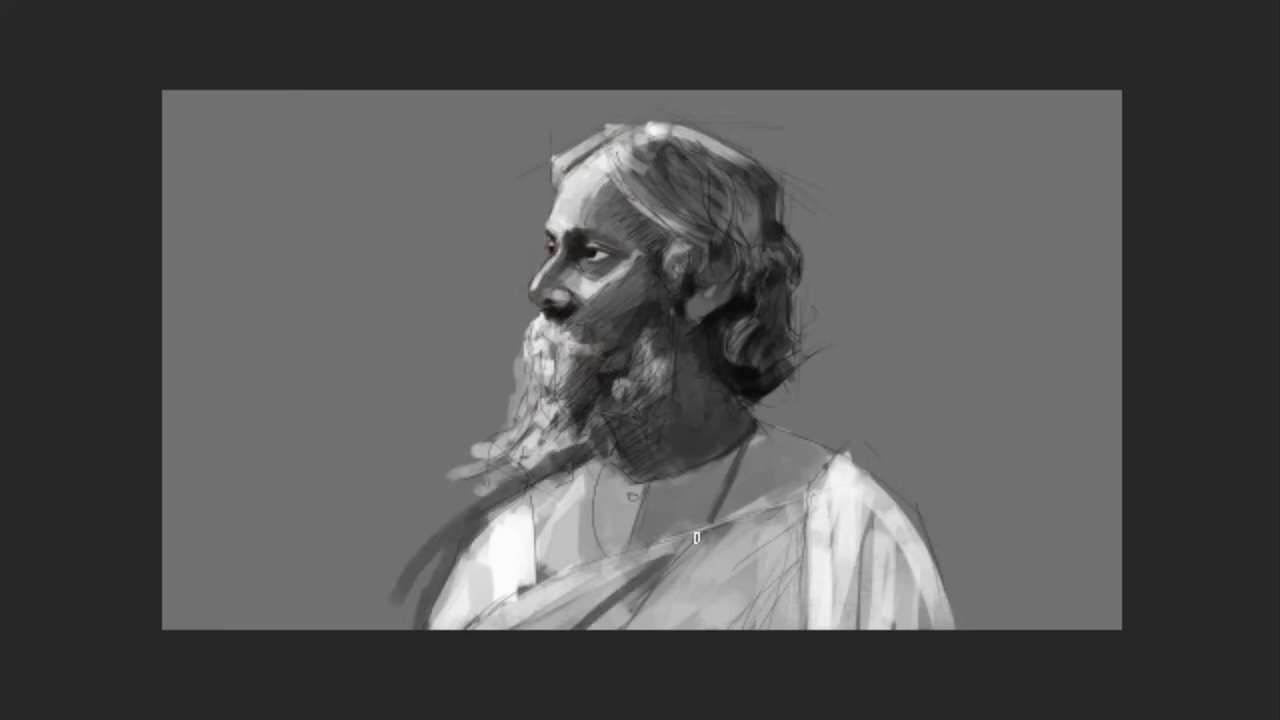
{"action": "left_click_drag", "start_coordinate": [808, 510], "coordinate": [750, 600]}
{"action": "mouse_move", "coordinate": [885, 505]}
{"action": "left_mouse_down"}
{"action": "mouse_move", "coordinate": [860, 620]}
{"action": "mouse_move", "coordinate": [900, 660]}
{"action": "left_mouse_up"}
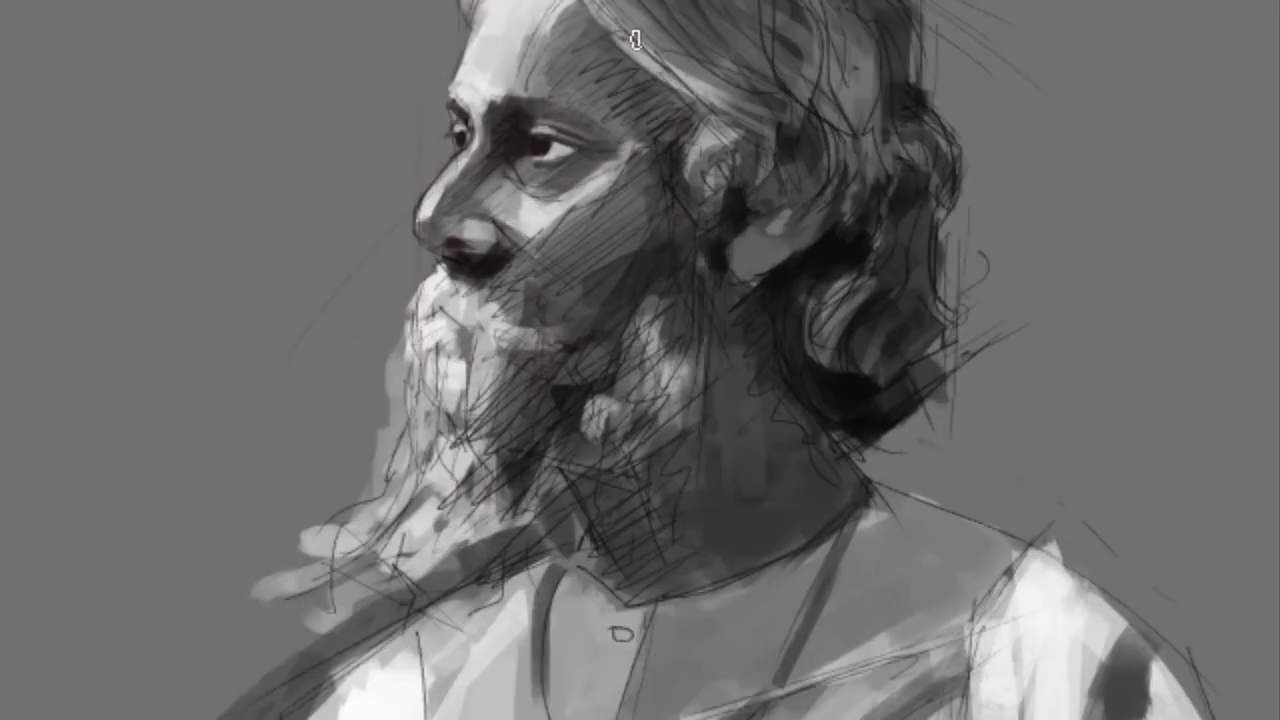
{"action": "key", "text": "ctrl+plus"}
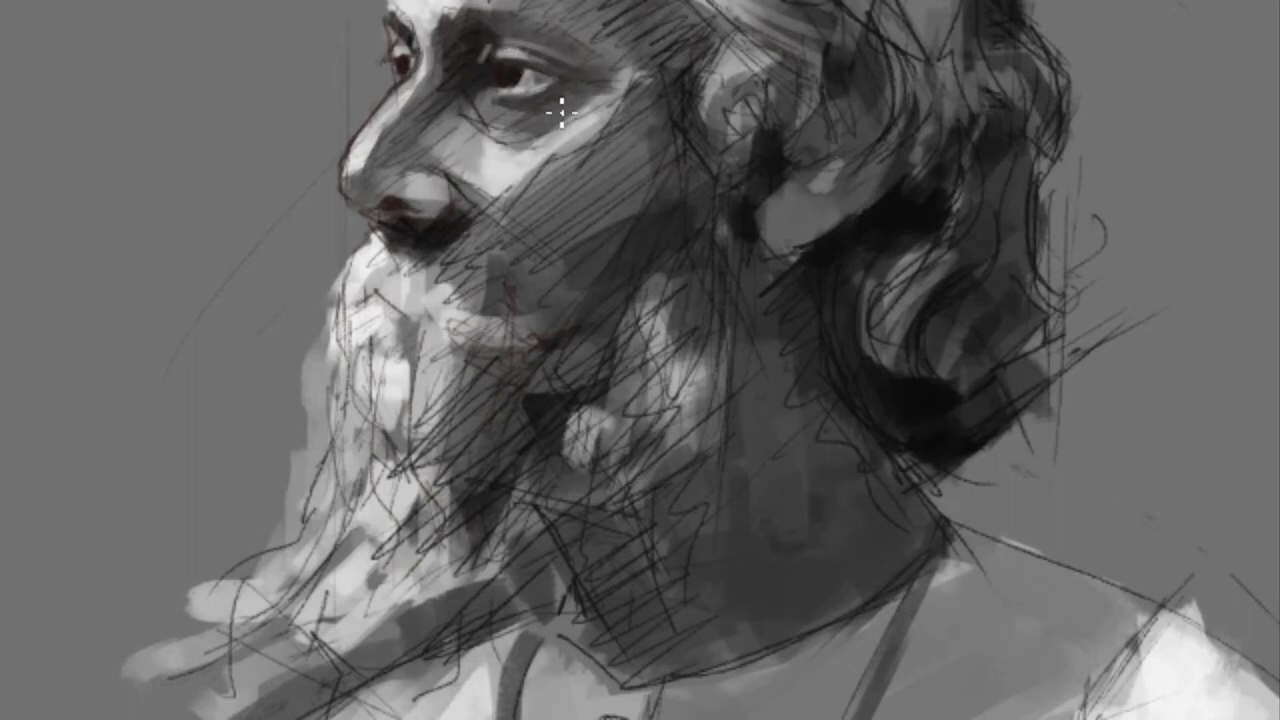
{"action": "key", "text": "ctrl+minus"}
{"action": "key", "text": "ctrl+minus"}
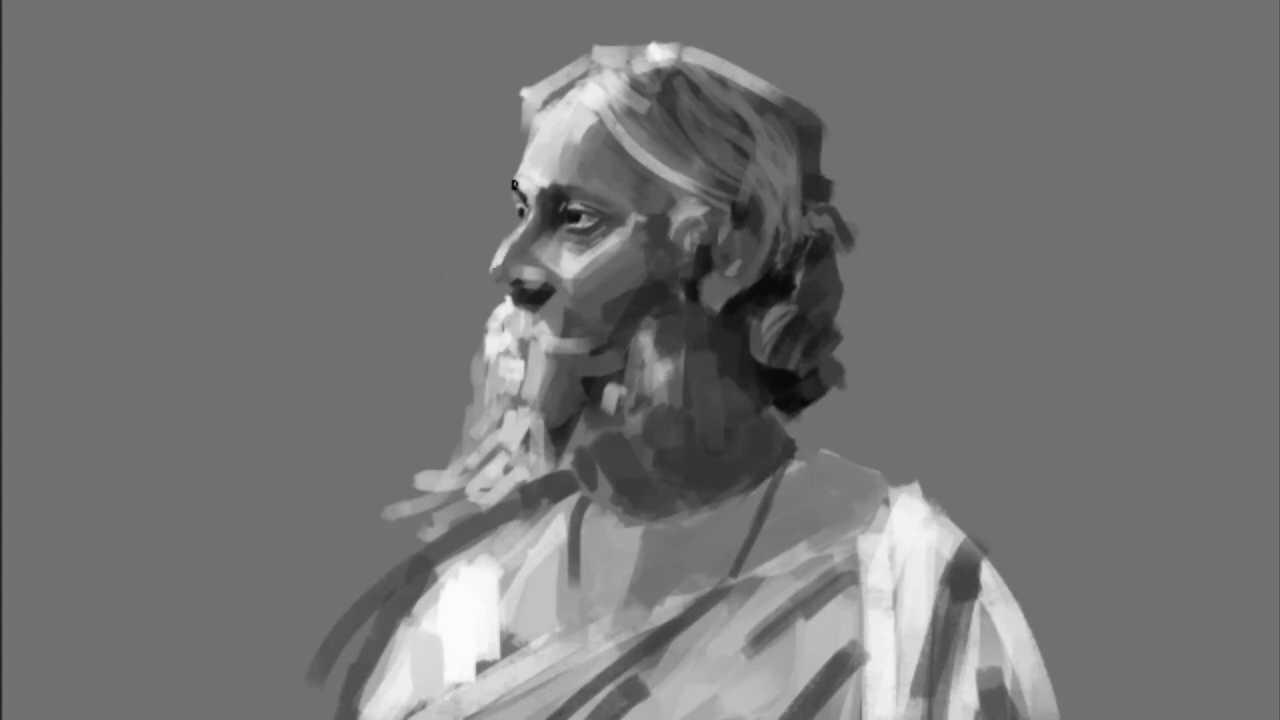
Step: Sample a light beard tone and brush bright, filled-out strands into the lower beard
{"action": "scroll", "coordinate": [480, 234], "scroll_direction": "up", "scroll_amount": 2}
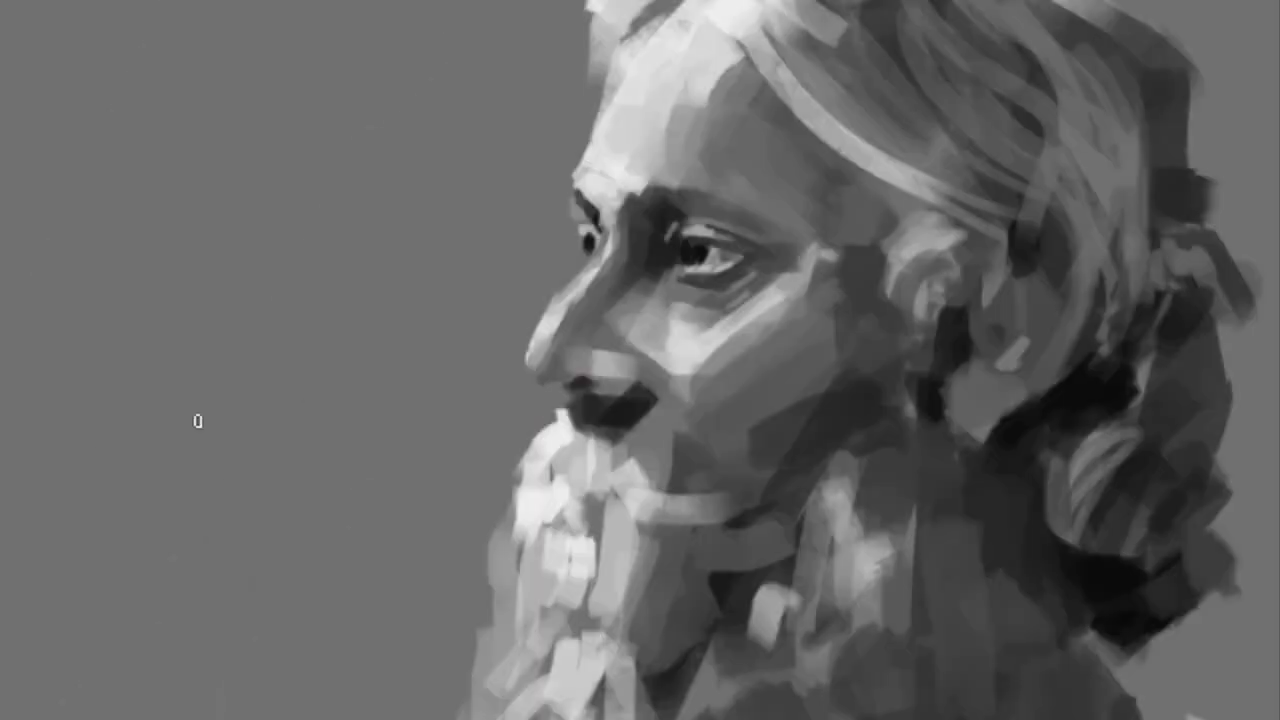
{"action": "key", "text": "ctrl+minus"}
{"action": "key", "text": "ctrl+minus"}
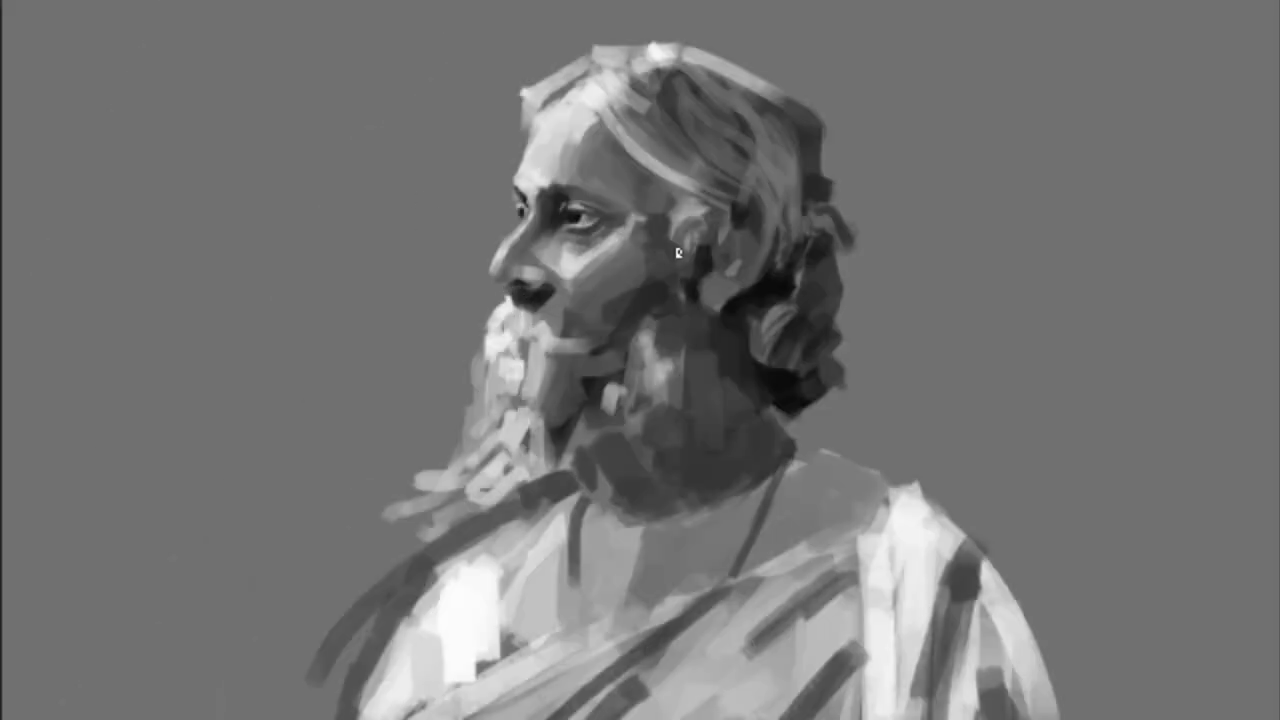
{"action": "left_click", "coordinate": [556, 318], "text": "alt"}
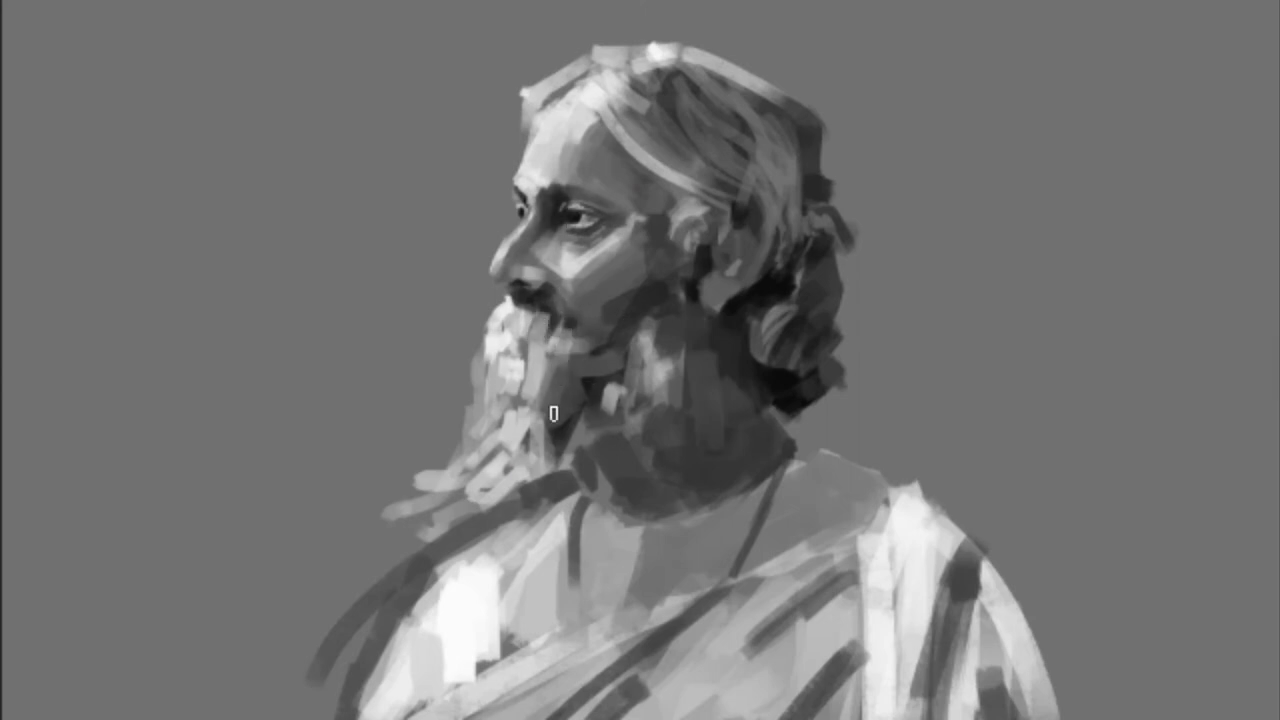
{"action": "left_click", "coordinate": [512, 371]}
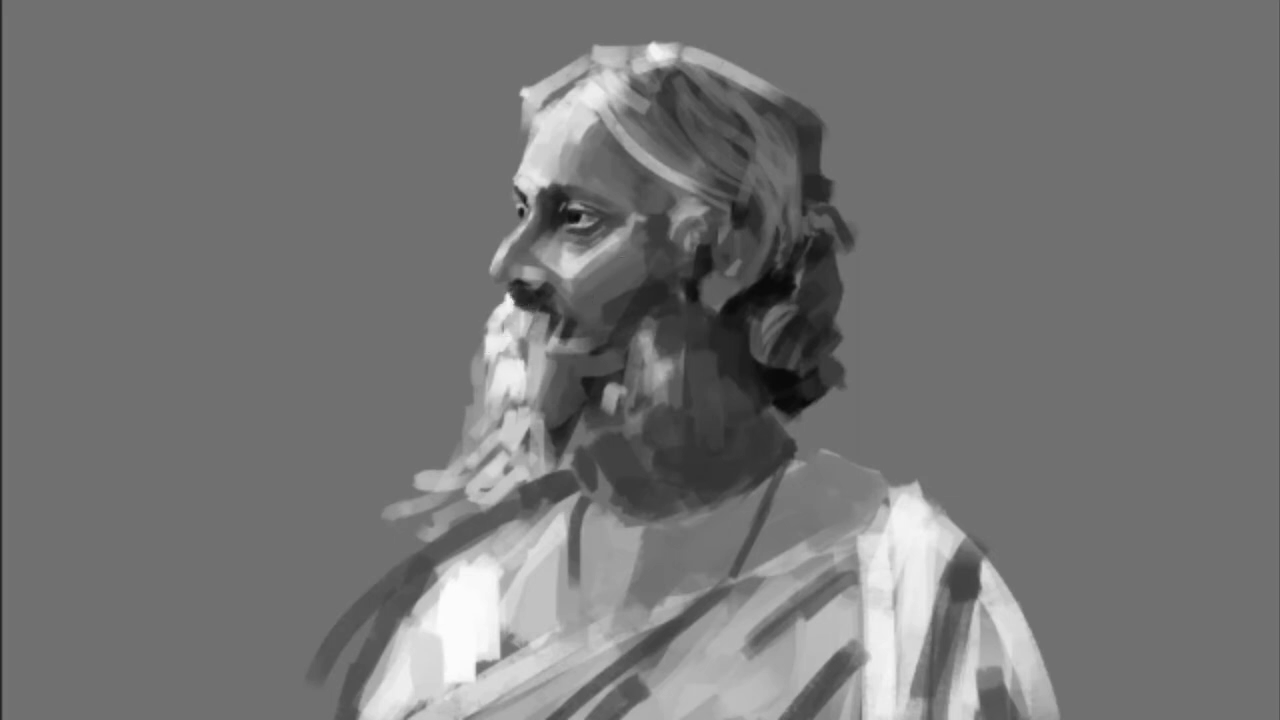
{"action": "left_click_drag", "start_coordinate": [505, 478], "coordinate": [434, 509]}
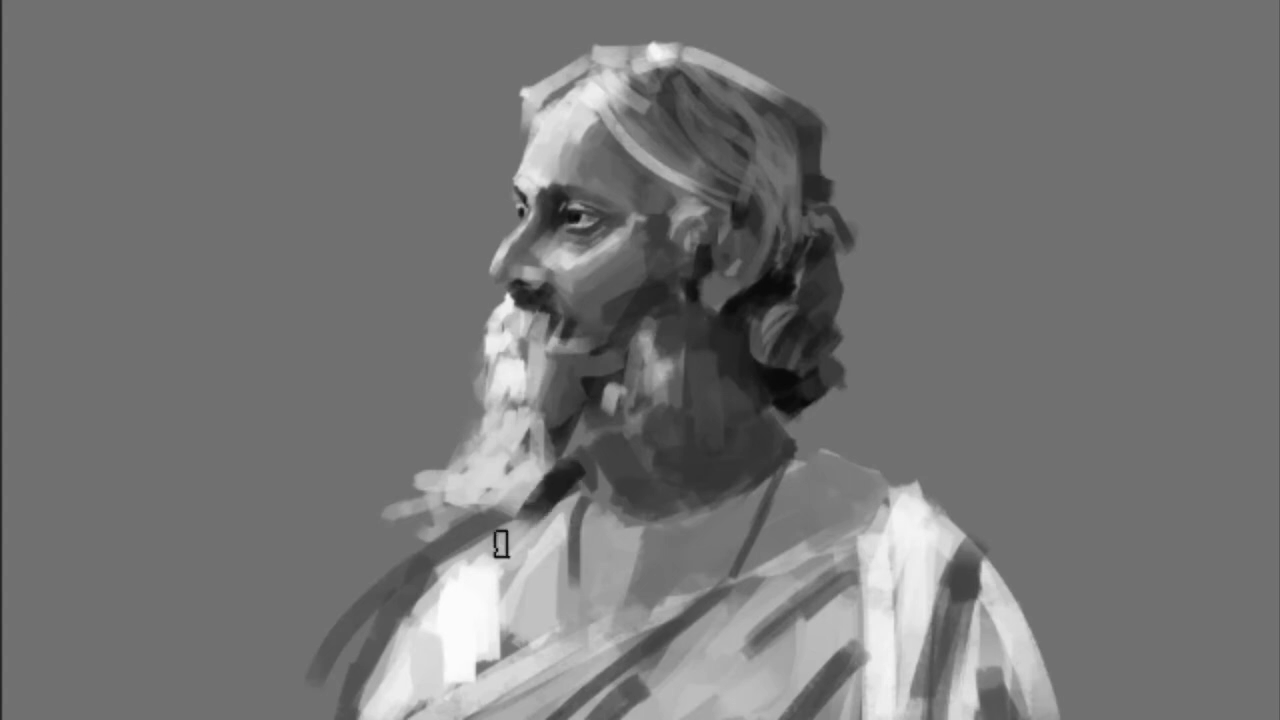
{"action": "key", "text": "ctrl+minus"}
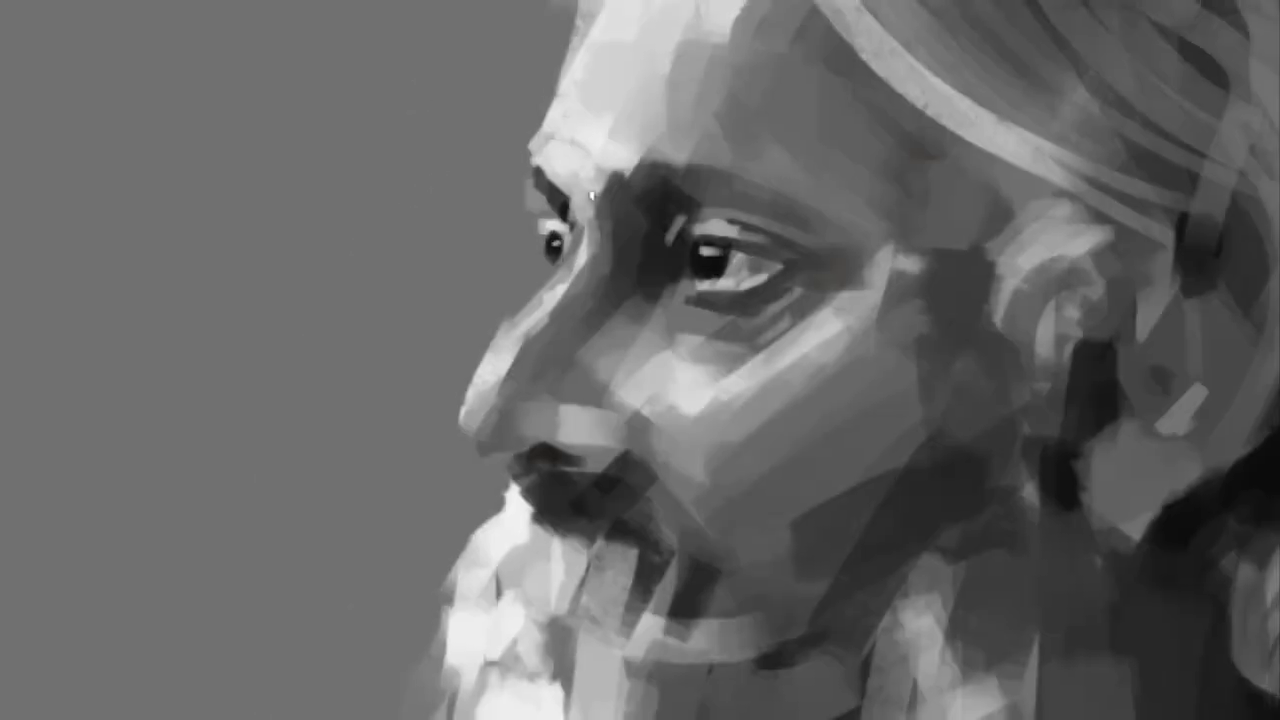
{"action": "key", "text": "ctrl+minus"}
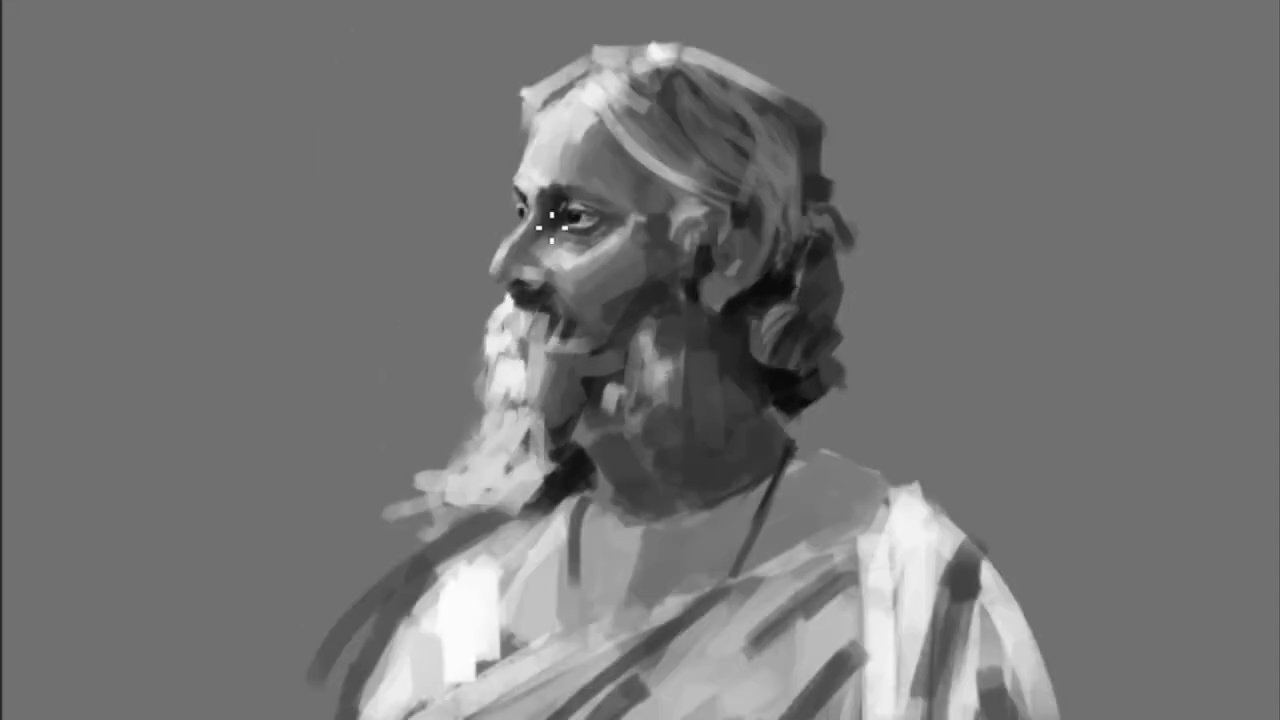
{"action": "left_click", "coordinate": [606, 80], "text": "alt"}
Step: Sample a light tone and paint long light strokes across the chest and shoulder drapery
{"action": "left_click", "coordinate": [628, 545]}
{"action": "left_click_drag", "start_coordinate": [693, 618], "coordinate": [588, 712]}
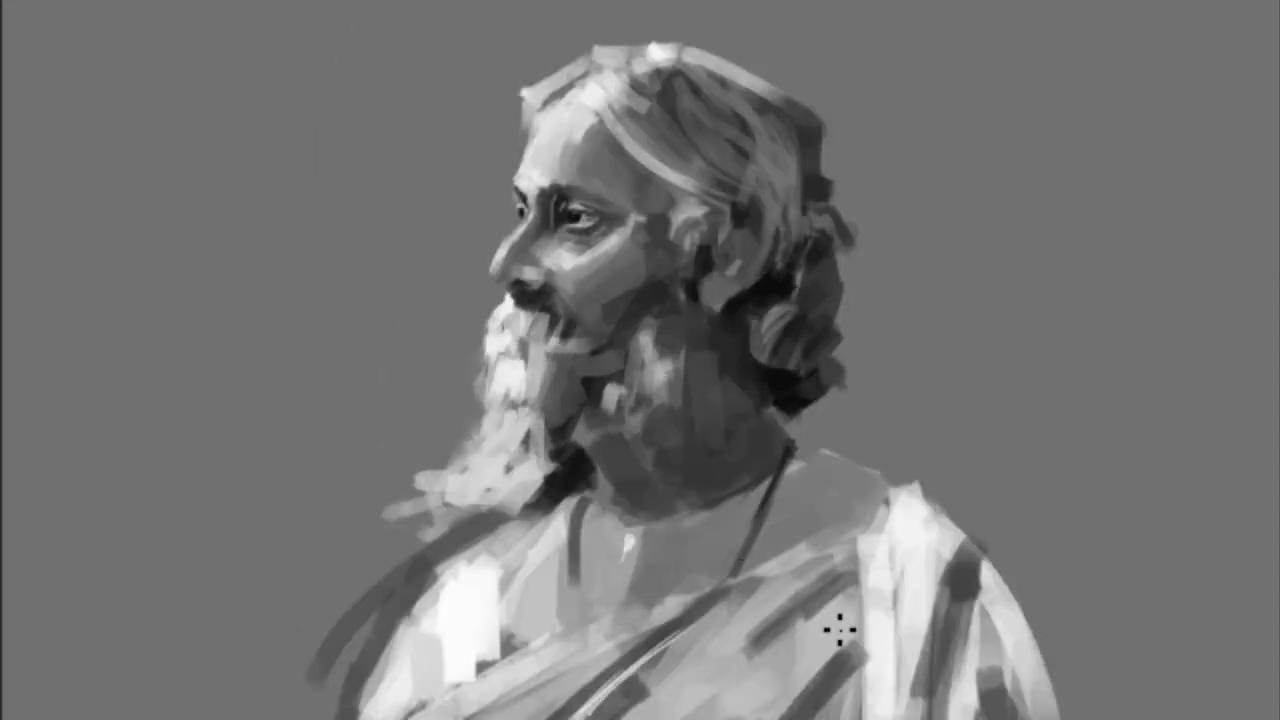
{"action": "left_click_drag", "start_coordinate": [886, 533], "coordinate": [660, 675]}
{"action": "left_click_drag", "start_coordinate": [890, 485], "coordinate": [862, 650]}
{"action": "left_click_drag", "start_coordinate": [975, 550], "coordinate": [990, 700]}
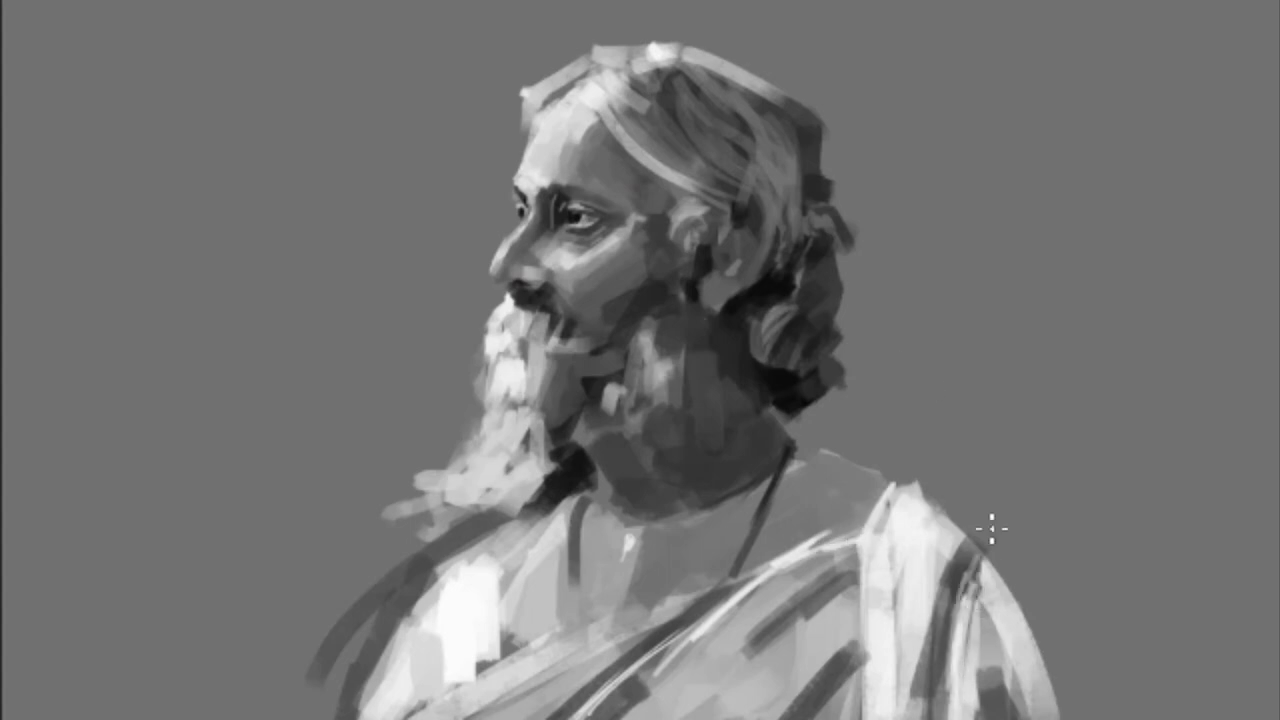
{"action": "left_click_drag", "start_coordinate": [837, 646], "coordinate": [775, 715]}
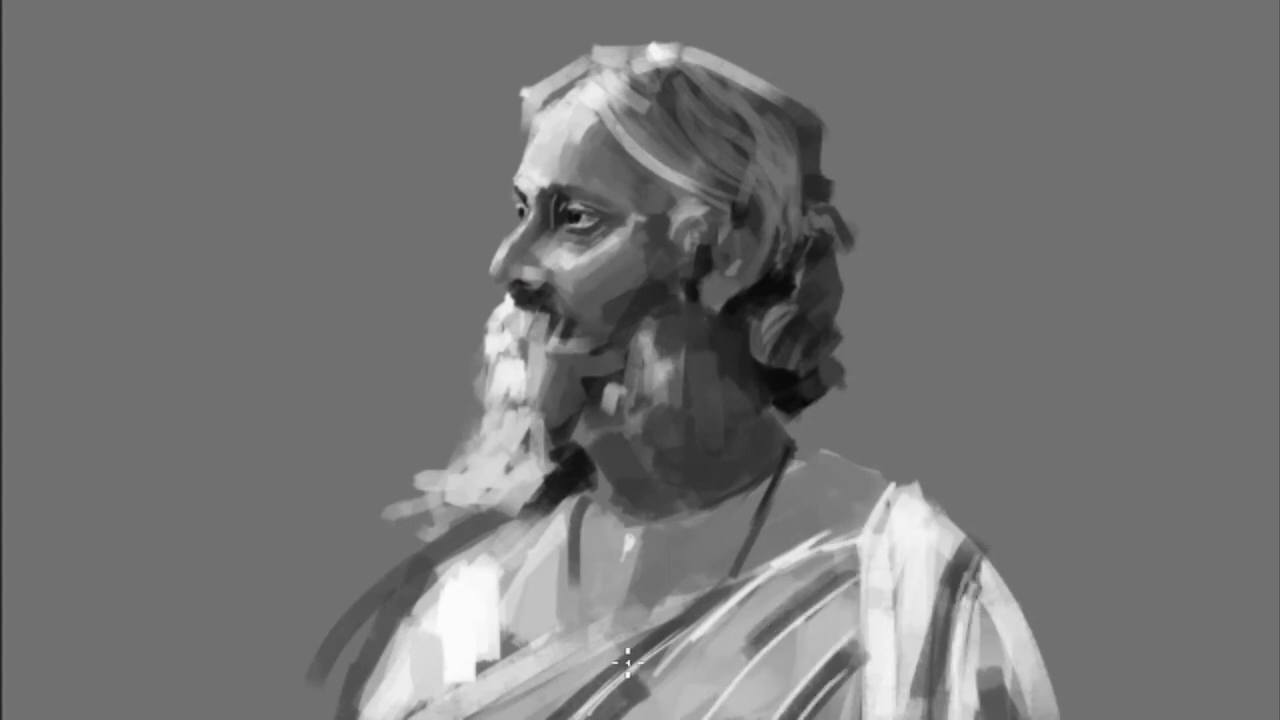
{"action": "left_click_drag", "start_coordinate": [405, 712], "coordinate": [722, 580]}
Step: Add dark and light vertical folds and a light diagonal on the white chest
{"action": "left_click_drag", "start_coordinate": [507, 555], "coordinate": [505, 650]}
{"action": "left_click", "coordinate": [534, 534], "text": "alt"}
{"action": "mouse_move", "coordinate": [528, 512]}
{"action": "left_mouse_down"}
{"action": "mouse_move", "coordinate": [530, 640]}
{"action": "mouse_move", "coordinate": [550, 600]}
{"action": "left_mouse_up"}
{"action": "left_click_drag", "start_coordinate": [432, 622], "coordinate": [440, 702]}
{"action": "mouse_move", "coordinate": [525, 710]}
{"action": "left_mouse_down"}
{"action": "mouse_move", "coordinate": [608, 631]}
{"action": "mouse_move", "coordinate": [689, 597]}
{"action": "left_mouse_up"}
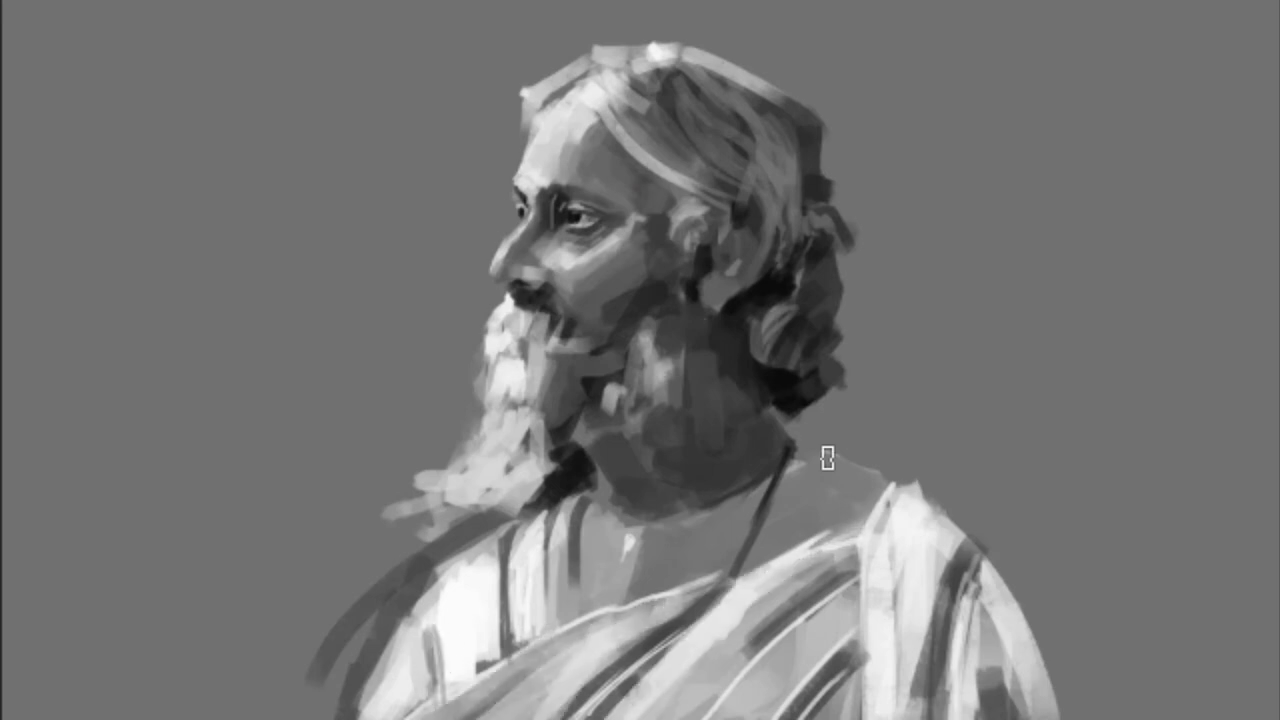
Step: Lighten the neck and shoulder area, then switch to the 99 px brush preset
{"action": "left_click_drag", "start_coordinate": [849, 463], "coordinate": [932, 500]}
{"action": "left_click", "coordinate": [866, 440], "text": "alt"}
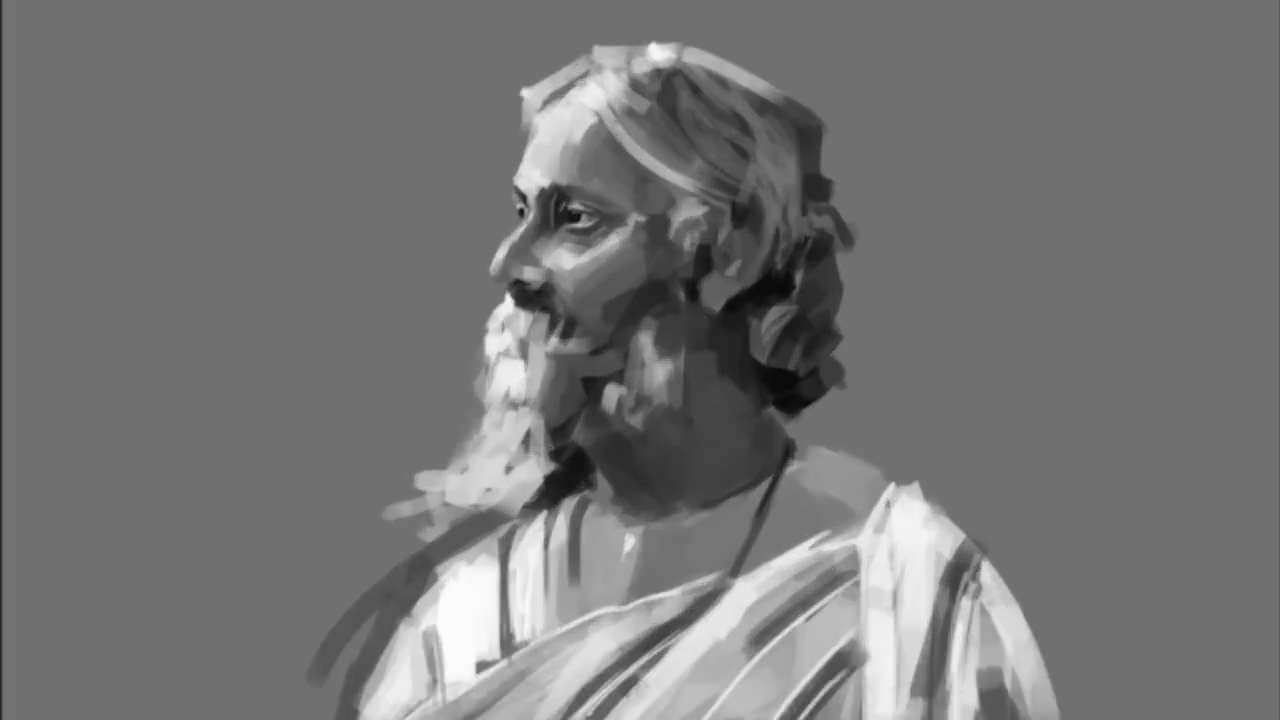
{"action": "right_click", "coordinate": [656, 240]}
{"action": "left_click", "coordinate": [783, 630]}
{"action": "key", "text": "Return"}
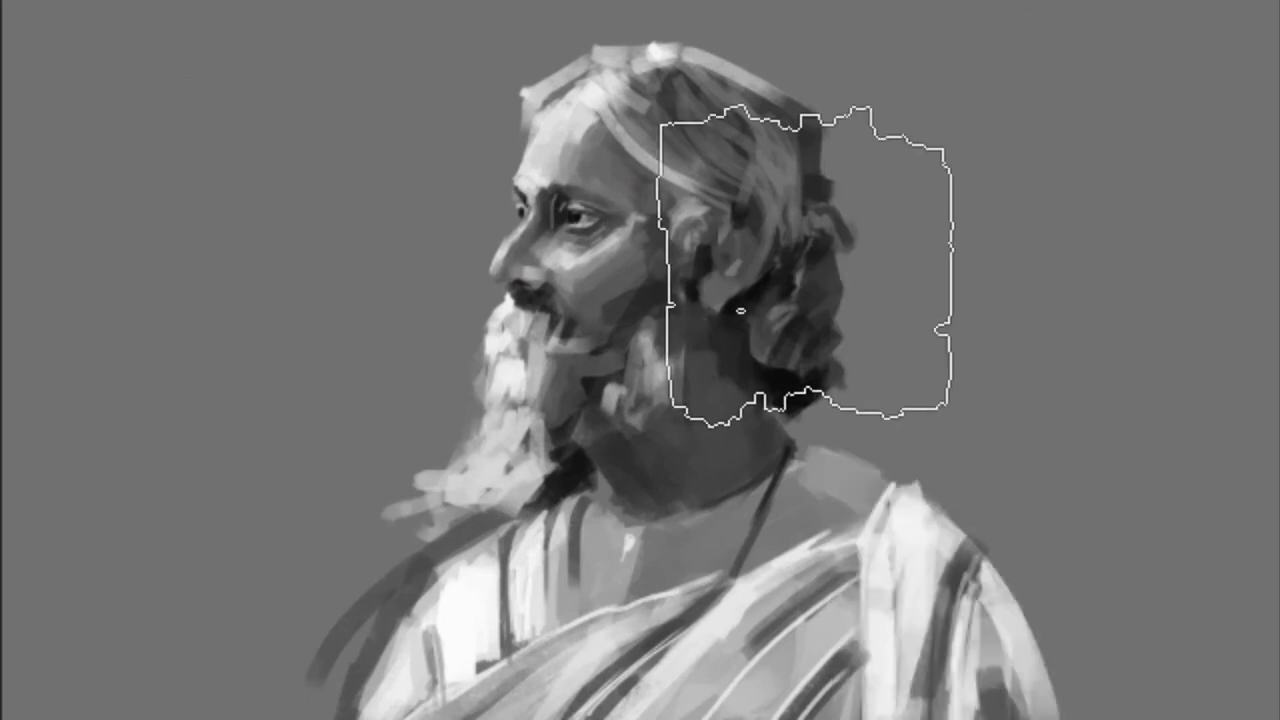
Step: Shrink the brush, paint strokes into the hair behind the ear, and darken the jaw shadow
{"action": "left_click_drag", "start_coordinate": [786, 214], "coordinate": [763, 148]}
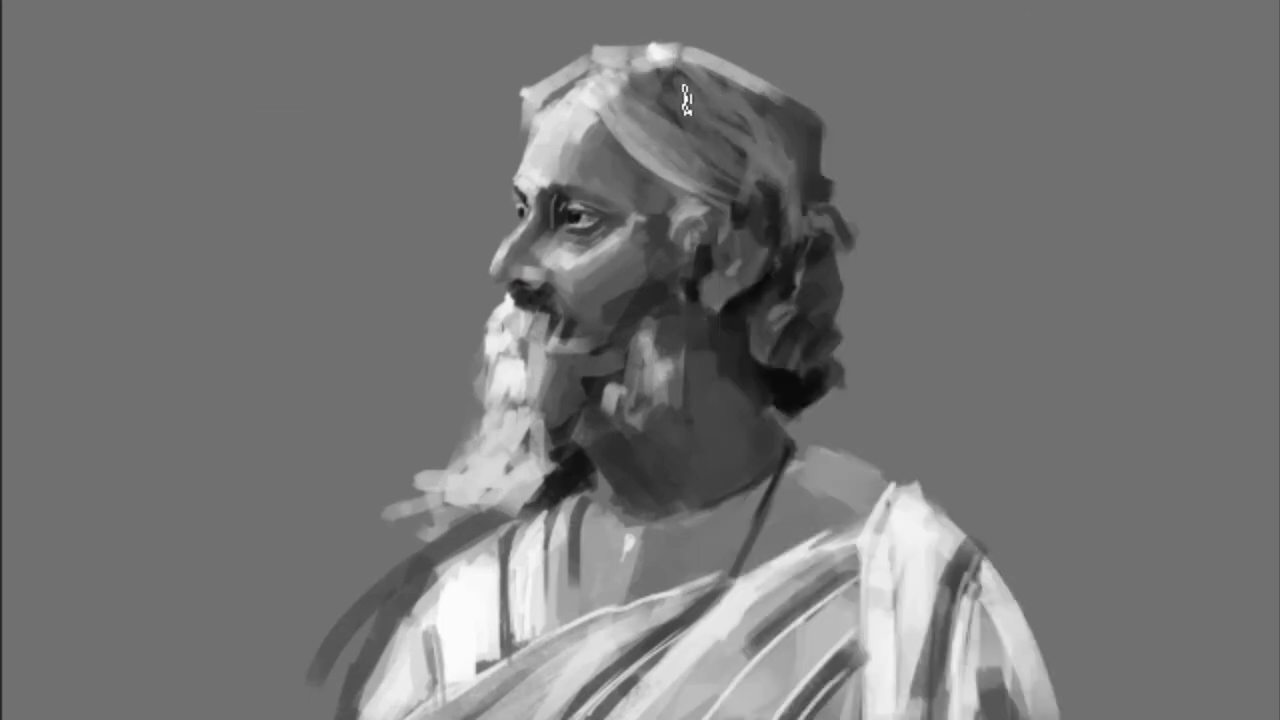
{"action": "mouse_move", "coordinate": [734, 300]}
{"action": "left_mouse_down"}
{"action": "mouse_move", "coordinate": [823, 306]}
{"action": "mouse_move", "coordinate": [811, 337]}
{"action": "mouse_move", "coordinate": [820, 363]}
{"action": "mouse_move", "coordinate": [796, 413]}
{"action": "left_mouse_up"}
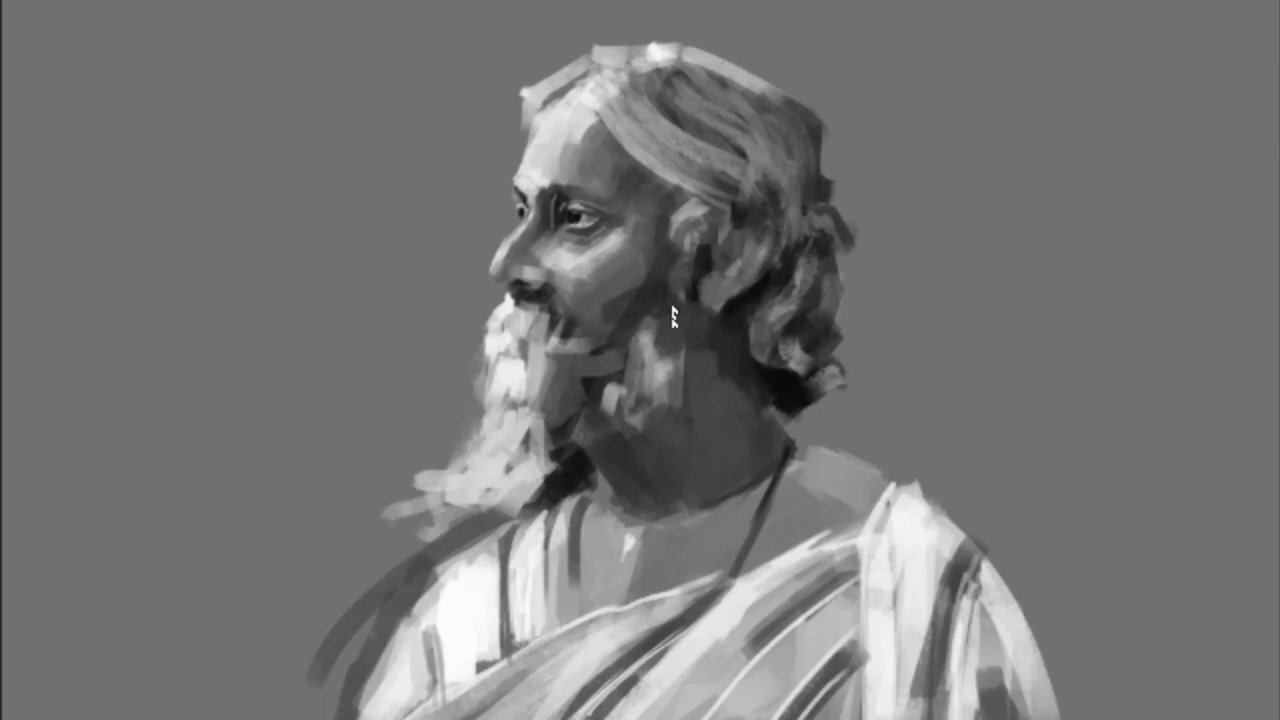
{"action": "left_click_drag", "start_coordinate": [730, 372], "coordinate": [778, 393]}
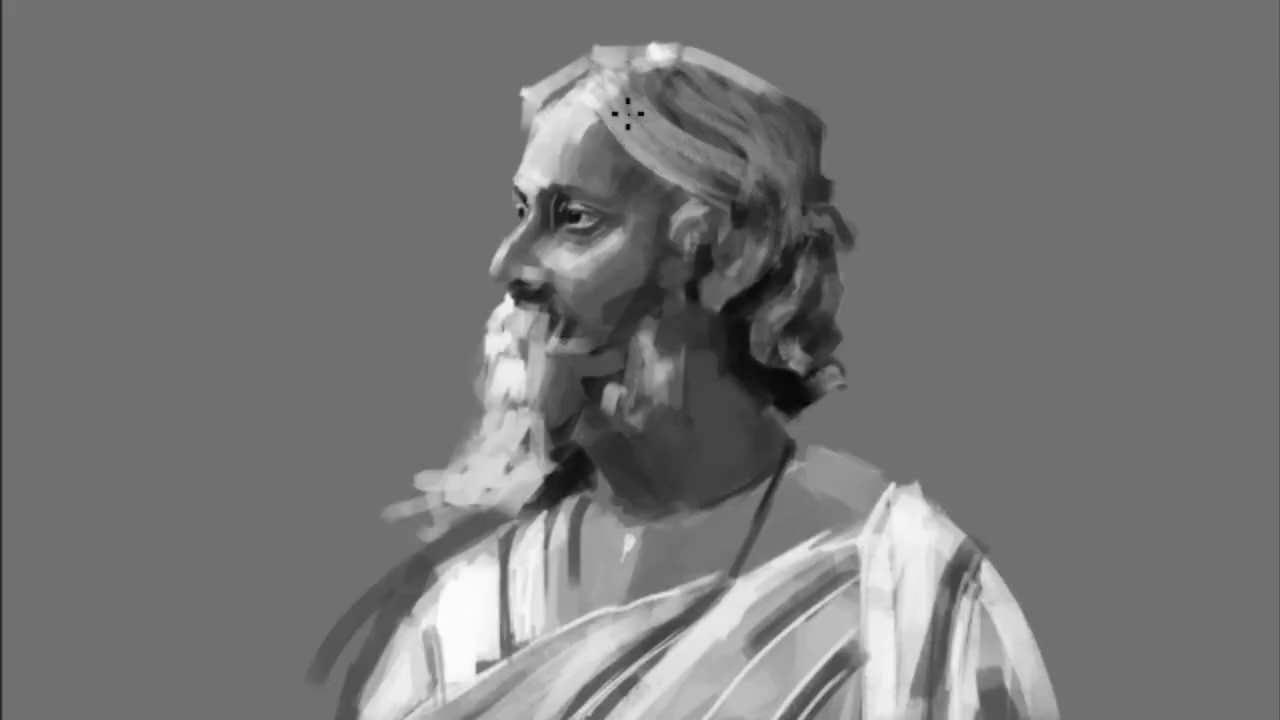
Step: Sweep light strands across the hair and add light wispy strands to the lower-left beard
{"action": "mouse_move", "coordinate": [679, 123]}
{"action": "left_mouse_down"}
{"action": "mouse_move", "coordinate": [643, 100]}
{"action": "mouse_move", "coordinate": [787, 114]}
{"action": "left_mouse_up"}
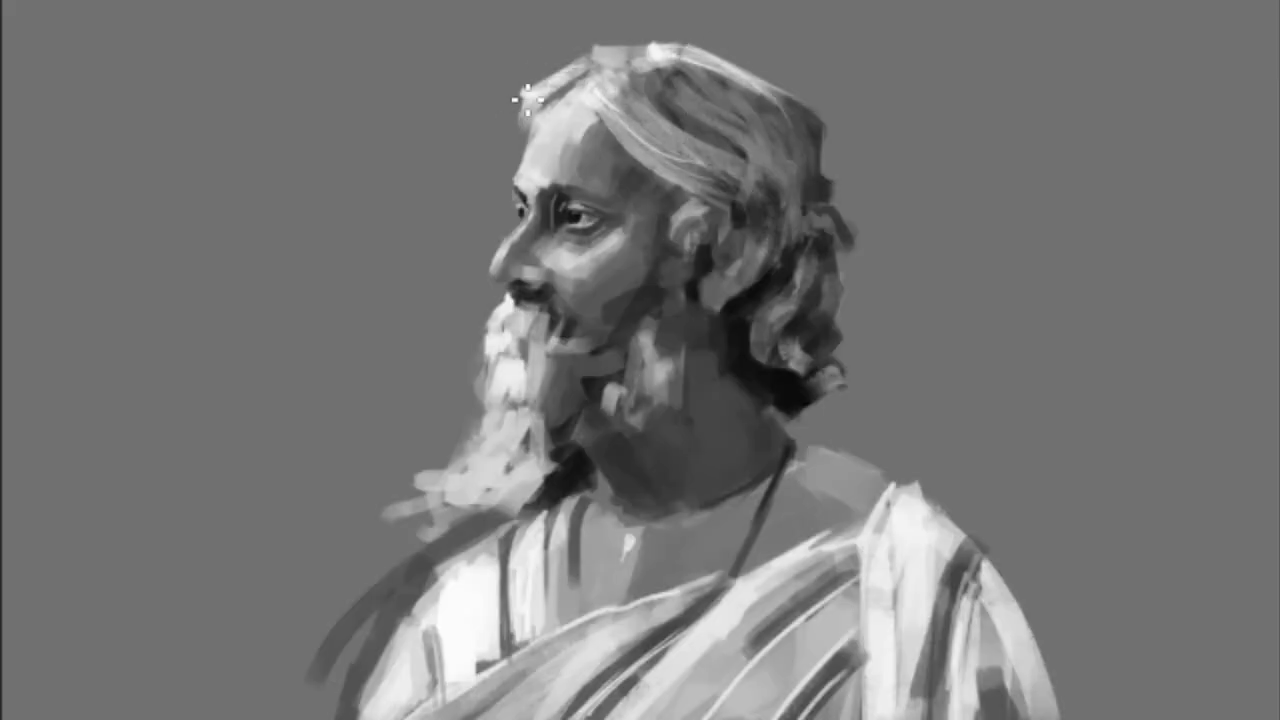
{"action": "left_click_drag", "start_coordinate": [614, 84], "coordinate": [725, 254]}
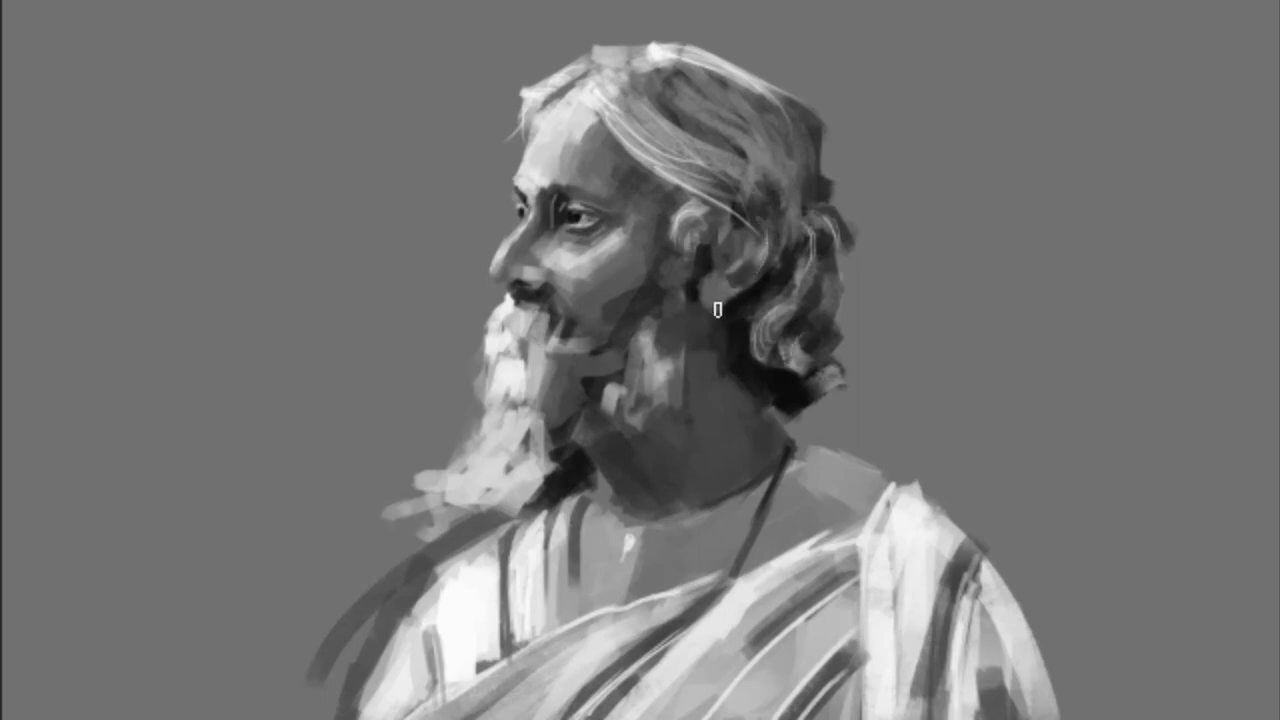
{"action": "left_click_drag", "start_coordinate": [427, 478], "coordinate": [447, 460]}
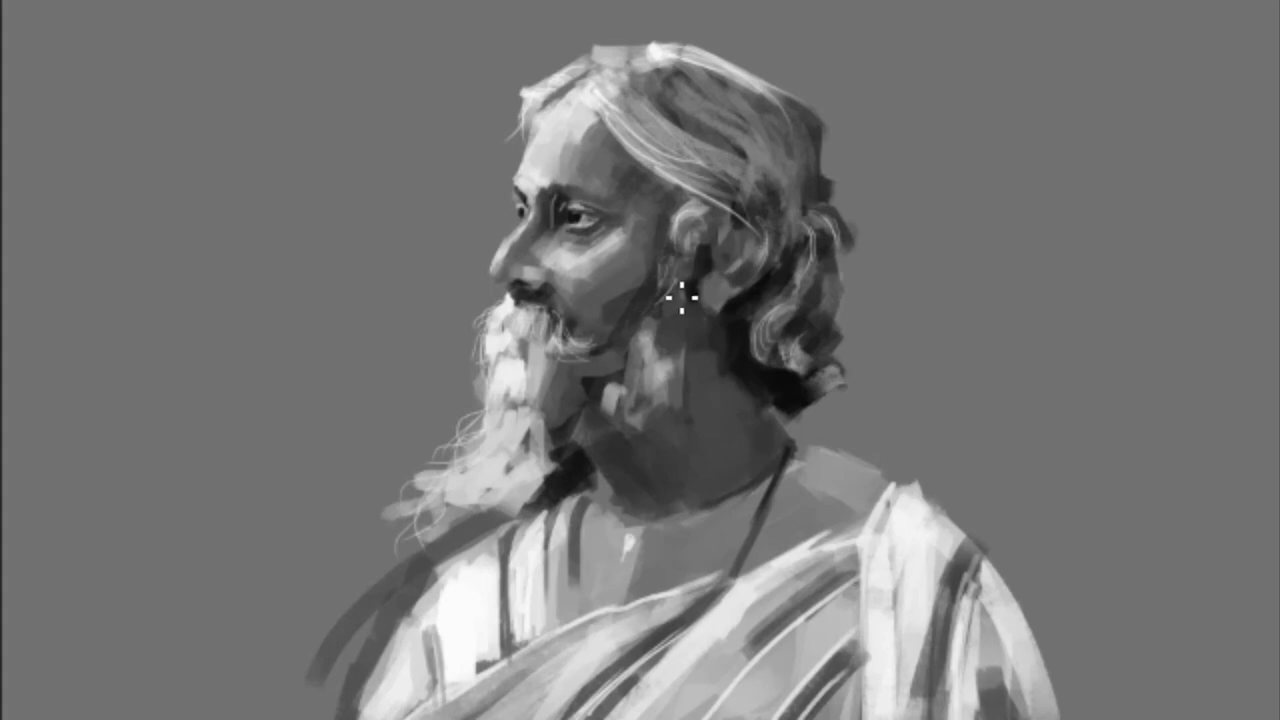
{"action": "mouse_move", "coordinate": [515, 470]}
{"action": "left_mouse_down"}
{"action": "mouse_move", "coordinate": [505, 385]}
{"action": "mouse_move", "coordinate": [600, 430]}
{"action": "mouse_move", "coordinate": [586, 400]}
{"action": "mouse_move", "coordinate": [528, 522]}
{"action": "left_mouse_up"}
{"action": "mouse_move", "coordinate": [580, 379]}
{"action": "left_mouse_down"}
{"action": "mouse_move", "coordinate": [594, 471]}
{"action": "mouse_move", "coordinate": [491, 457]}
{"action": "mouse_move", "coordinate": [501, 437]}
{"action": "left_mouse_up"}
Step: Paint fine dark strands into the middle and lower beard and a light curve at the collar
{"action": "mouse_move", "coordinate": [614, 327]}
{"action": "left_mouse_down"}
{"action": "mouse_move", "coordinate": [663, 366]}
{"action": "mouse_move", "coordinate": [606, 420]}
{"action": "mouse_move", "coordinate": [577, 366]}
{"action": "mouse_move", "coordinate": [650, 340]}
{"action": "left_mouse_up"}
{"action": "mouse_move", "coordinate": [500, 370]}
{"action": "left_mouse_down"}
{"action": "mouse_move", "coordinate": [486, 437]}
{"action": "mouse_move", "coordinate": [429, 503]}
{"action": "mouse_move", "coordinate": [400, 500]}
{"action": "mouse_move", "coordinate": [441, 470]}
{"action": "left_mouse_up"}
{"action": "mouse_move", "coordinate": [497, 397]}
{"action": "left_mouse_down"}
{"action": "mouse_move", "coordinate": [457, 457]}
{"action": "mouse_move", "coordinate": [487, 437]}
{"action": "left_mouse_up"}
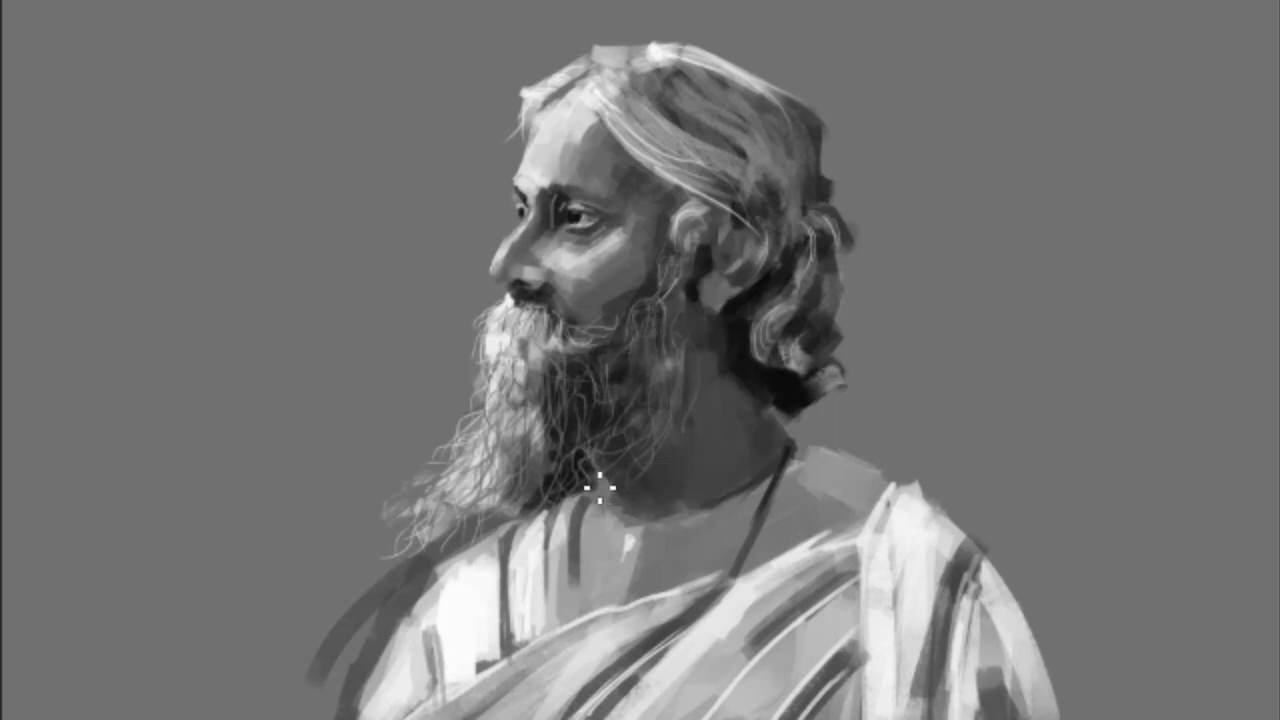
{"action": "left_click_drag", "start_coordinate": [551, 503], "coordinate": [587, 483]}
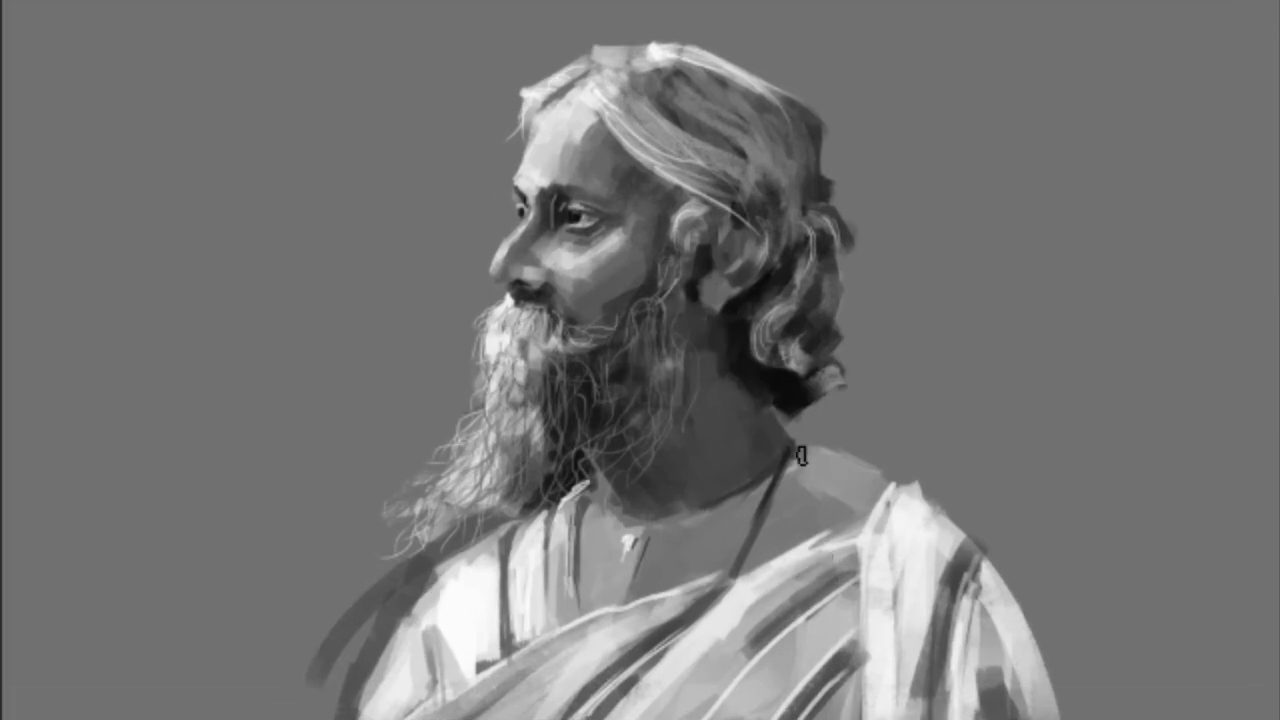
Step: Paint a dark background patch left of the shoulder, then remove it
{"action": "mouse_move", "coordinate": [340, 575]}
{"action": "left_mouse_down"}
{"action": "mouse_move", "coordinate": [285, 590]}
{"action": "mouse_move", "coordinate": [110, 512]}
{"action": "mouse_move", "coordinate": [386, 60]}
{"action": "mouse_move", "coordinate": [200, 200]}
{"action": "mouse_move", "coordinate": [300, 400]}
{"action": "left_mouse_up"}
{"action": "right_click", "coordinate": [285, 590]}
{"action": "key", "text": "Delete"}
Step: Paint soft dark background strokes left of the figure and around the head
{"action": "mouse_move", "coordinate": [200, 650]}
{"action": "left_mouse_down"}
{"action": "mouse_move", "coordinate": [329, 457]}
{"action": "mouse_move", "coordinate": [300, 250]}
{"action": "left_mouse_up"}
{"action": "left_click_drag", "start_coordinate": [600, 60], "coordinate": [351, 120]}
{"action": "mouse_move", "coordinate": [950, 60]}
{"action": "left_mouse_down"}
{"action": "mouse_move", "coordinate": [837, 57]}
{"action": "mouse_move", "coordinate": [843, 129]}
{"action": "mouse_move", "coordinate": [915, 210]}
{"action": "mouse_move", "coordinate": [910, 64]}
{"action": "left_mouse_up"}
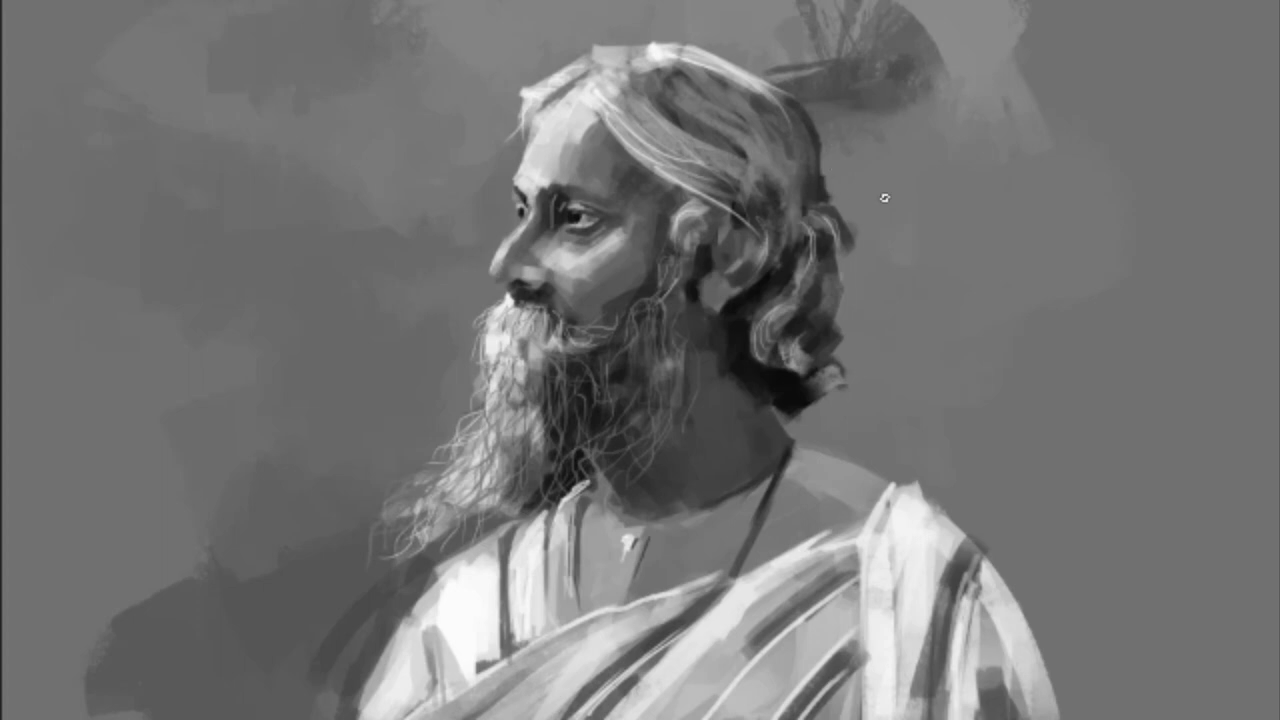
Step: Paint darker strands over the top of the head
{"action": "left_click_drag", "start_coordinate": [790, 100], "coordinate": [690, 220]}
{"action": "left_click_drag", "start_coordinate": [740, 80], "coordinate": [630, 200]}
{"action": "mouse_move", "coordinate": [740, 150]}
{"action": "left_mouse_down"}
{"action": "mouse_move", "coordinate": [610, 90]}
{"action": "mouse_move", "coordinate": [670, 50]}
{"action": "left_mouse_up"}
Step: Sample a hair tone and paint lighter strands on the hair, collar and beard
{"action": "left_click", "coordinate": [731, 51], "text": "alt"}
{"action": "mouse_move", "coordinate": [600, 105]}
{"action": "left_mouse_down"}
{"action": "mouse_move", "coordinate": [757, 297]}
{"action": "mouse_move", "coordinate": [790, 180]}
{"action": "left_mouse_up"}
{"action": "left_click_drag", "start_coordinate": [574, 466], "coordinate": [560, 500]}
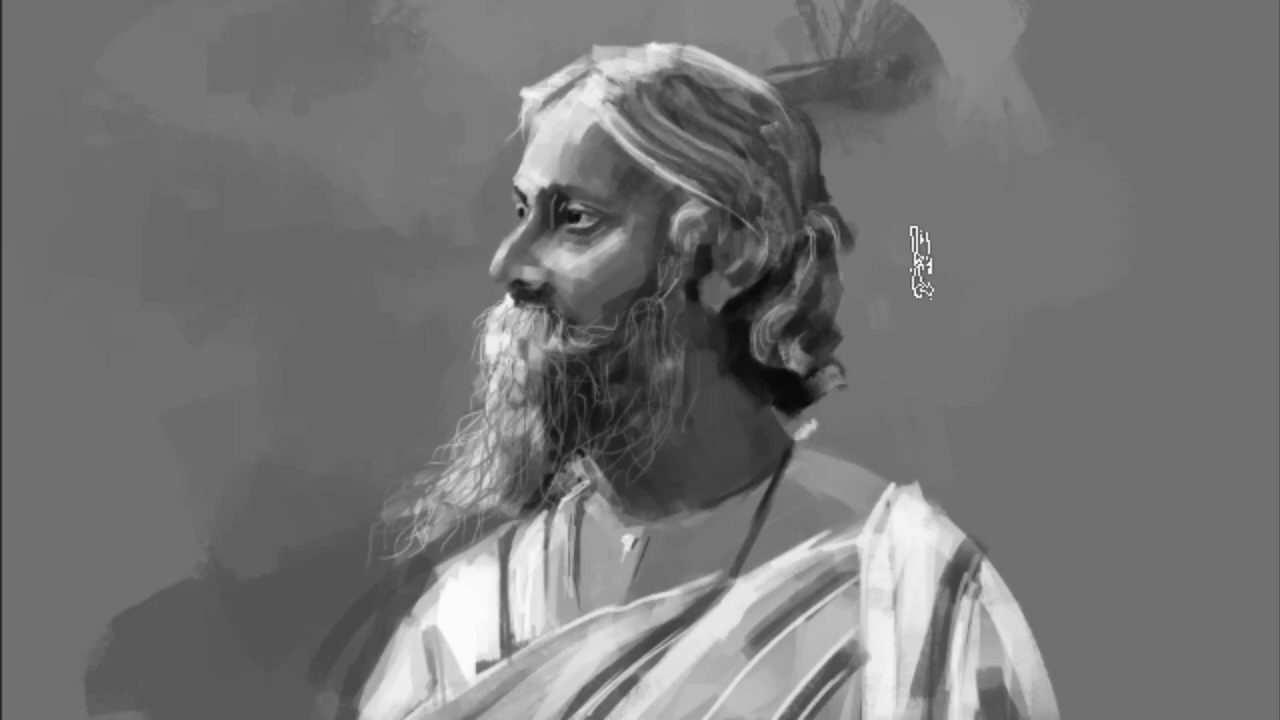